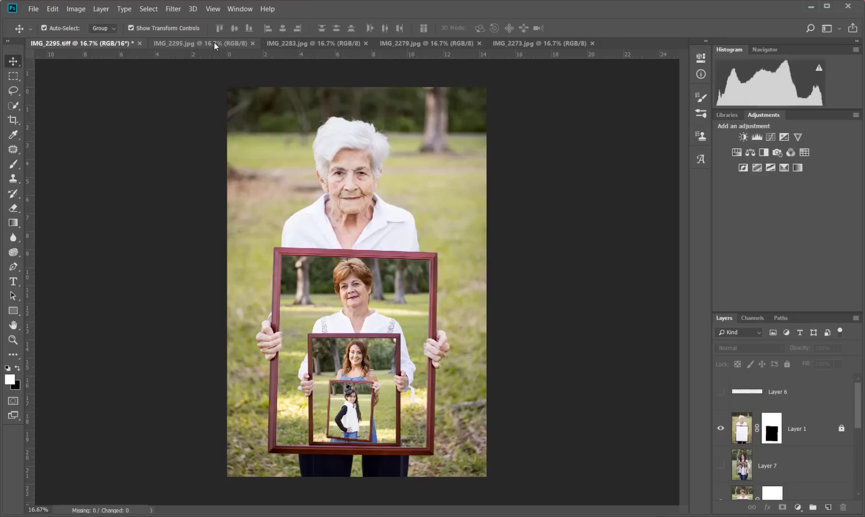
Look through the source photos IMG_2295.jpg, IMG_2283.jpg, IMG_2279.jpg and IMG_2273.jpg, and return to IMG_2295.jpg.
click(213, 42)
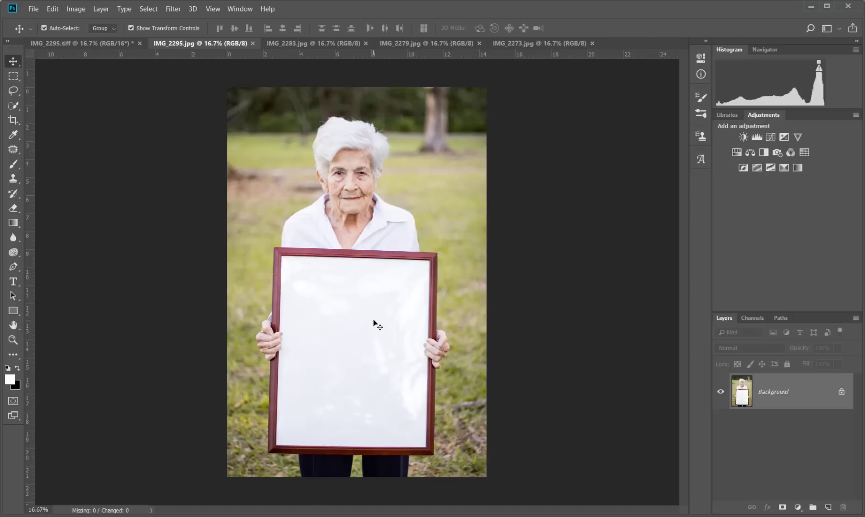
click(313, 43)
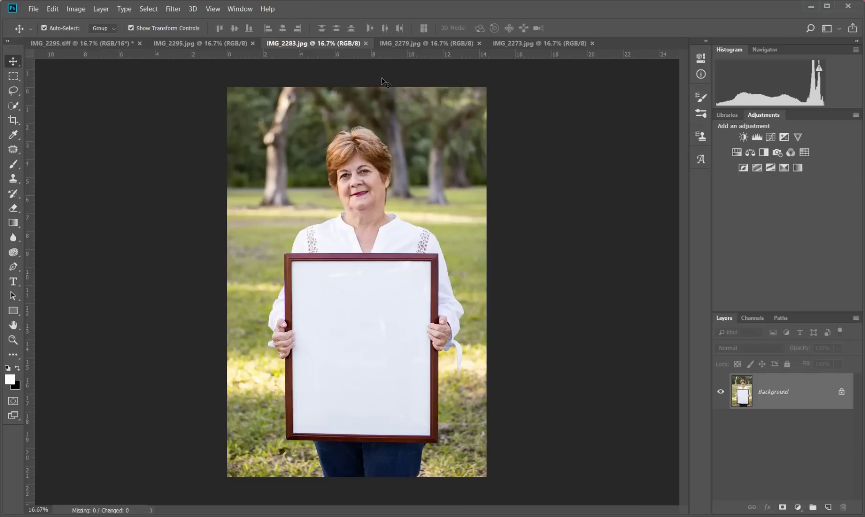
click(428, 42)
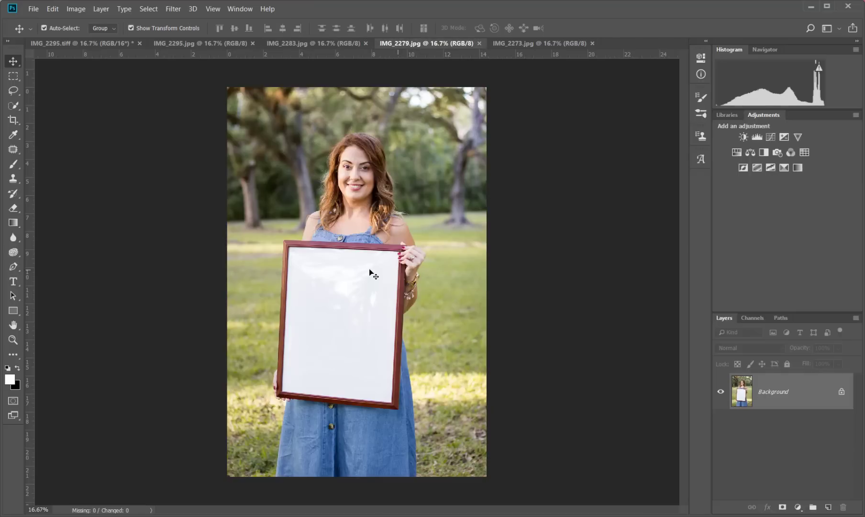
click(555, 43)
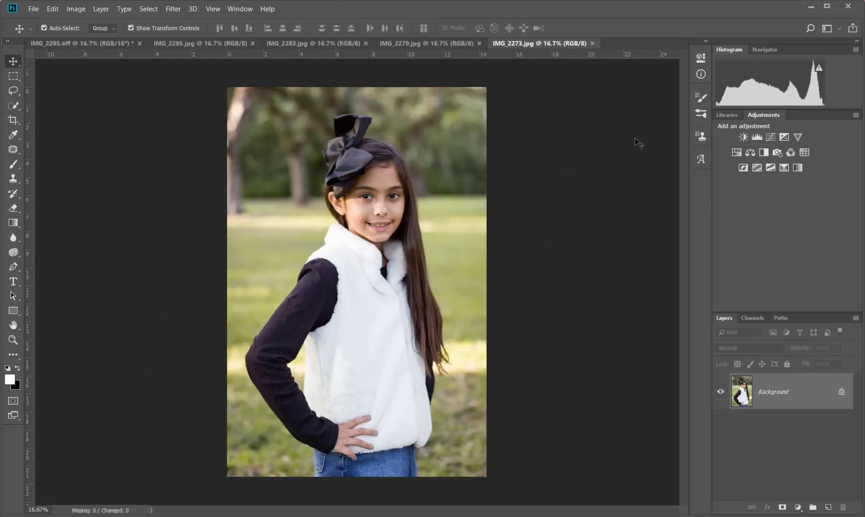
click(456, 48)
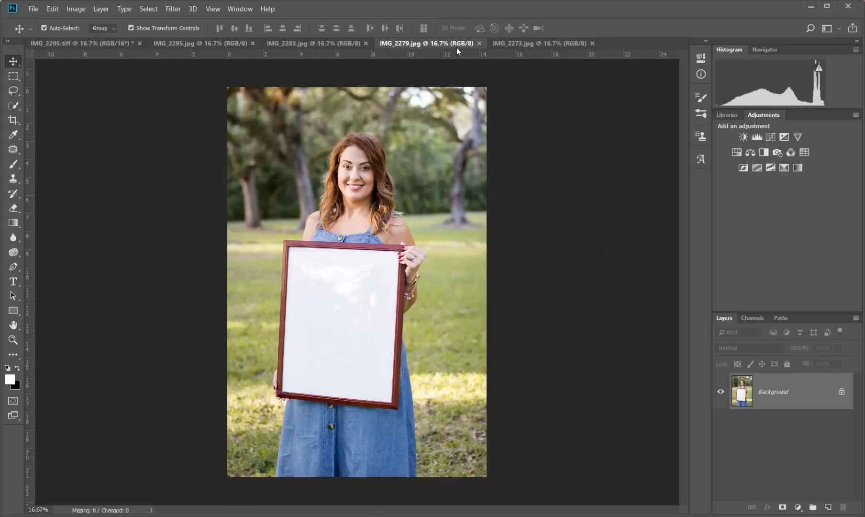
click(330, 43)
click(218, 45)
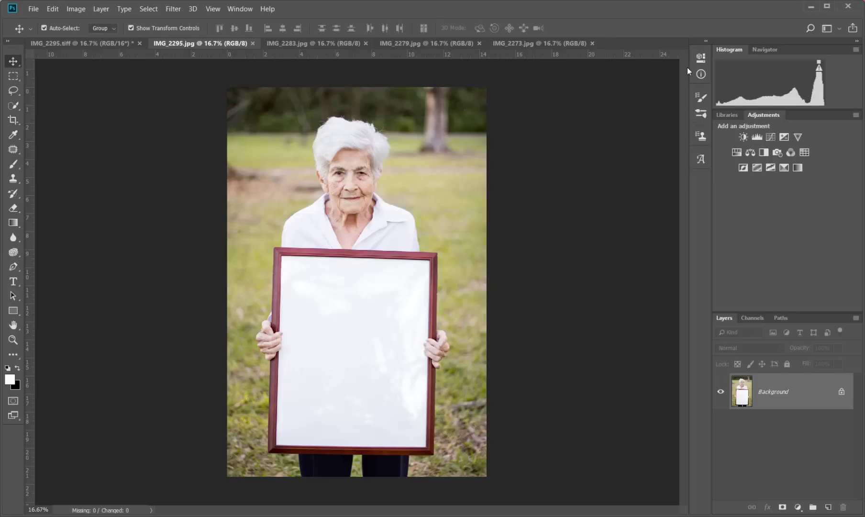
Duplicate the background layer of IMG_2295.jpg and make the copy active for the Quick Selection tool.
key(ctrl+j)
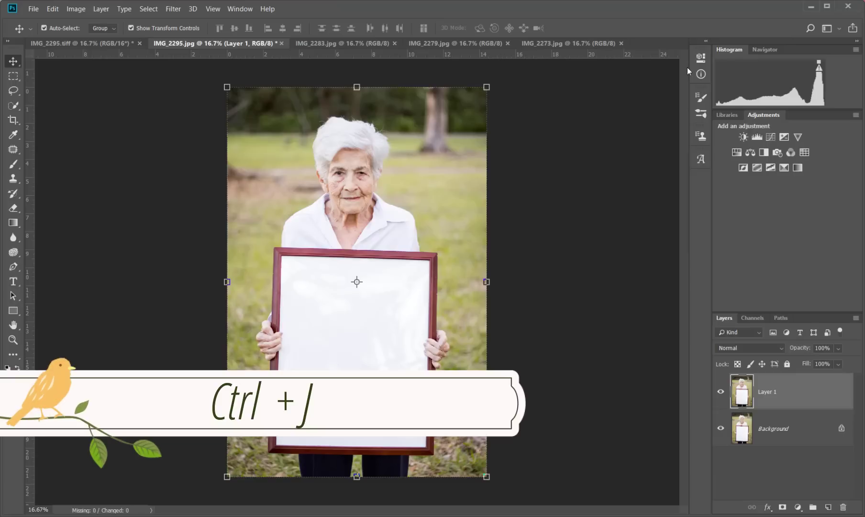
click(193, 164)
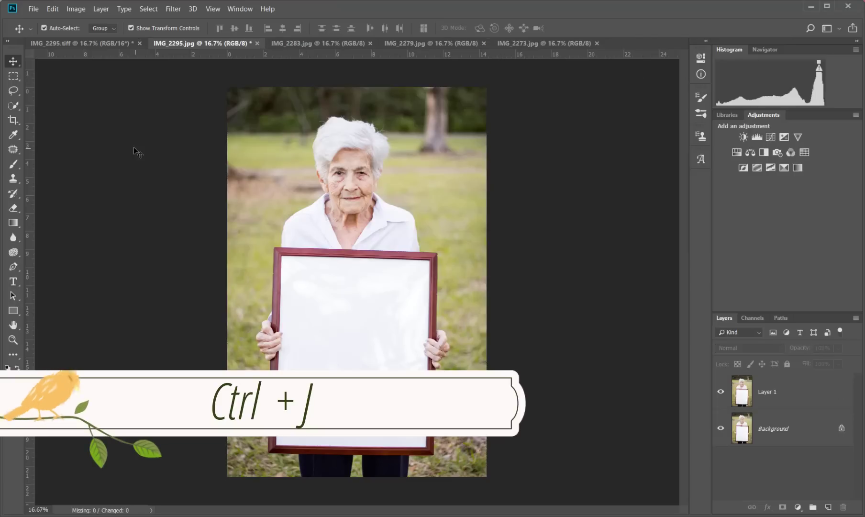
click(13, 105)
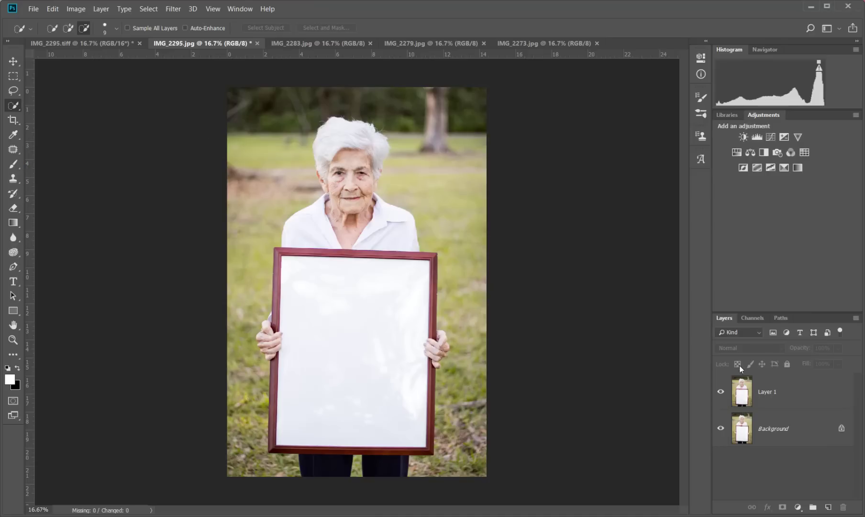
click(747, 396)
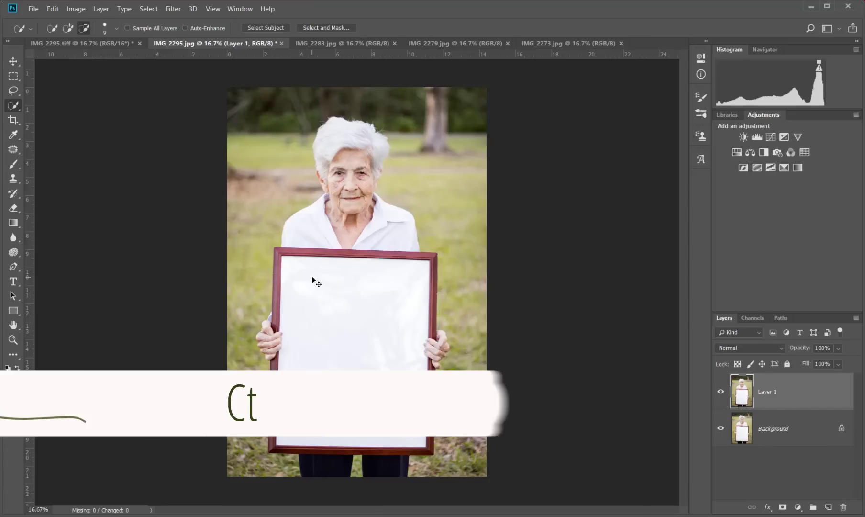
Set the Quick Selection brush size to 25 px for working along the inner edge of the picture frame.
key(ctrl+plus)
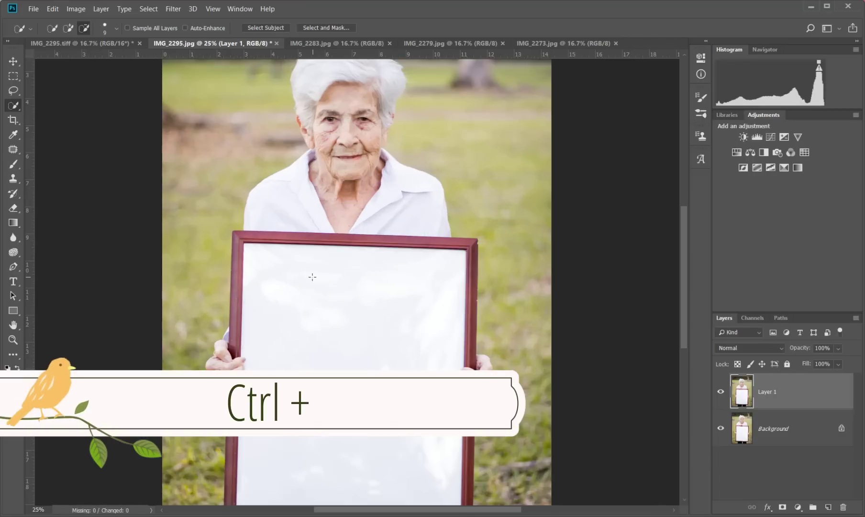
key(ctrl+plus)
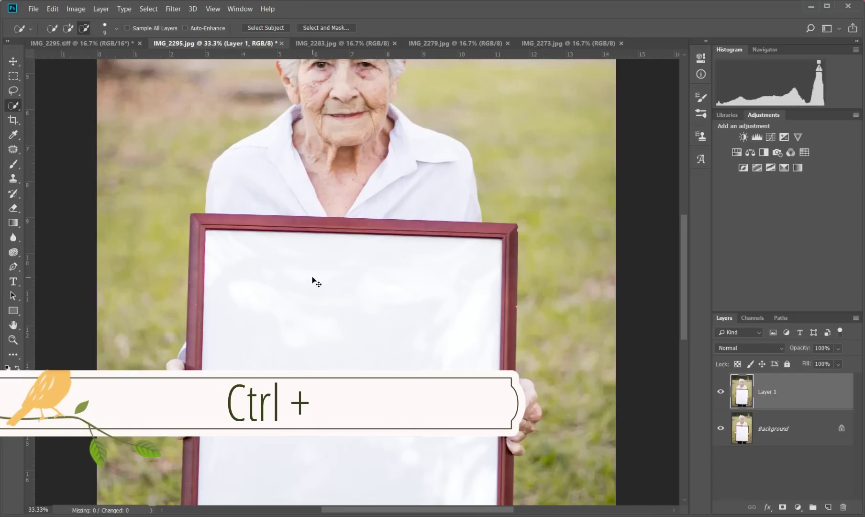
key(ctrl+plus)
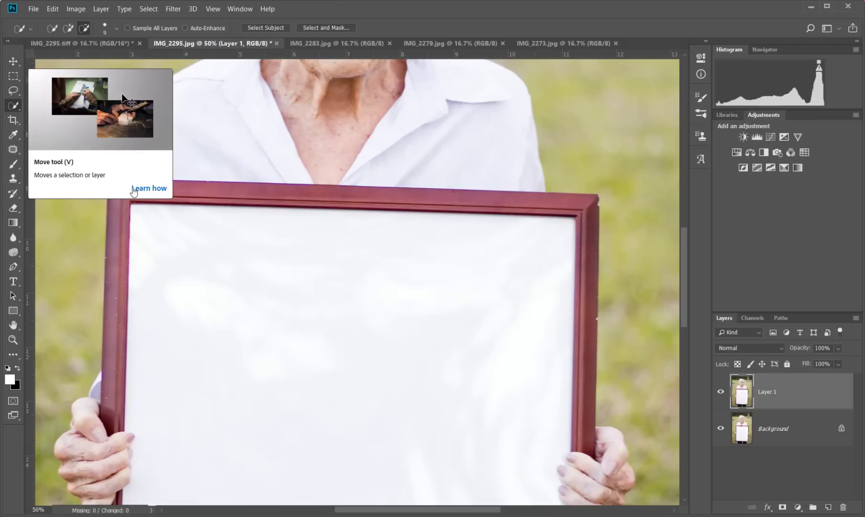
click(117, 28)
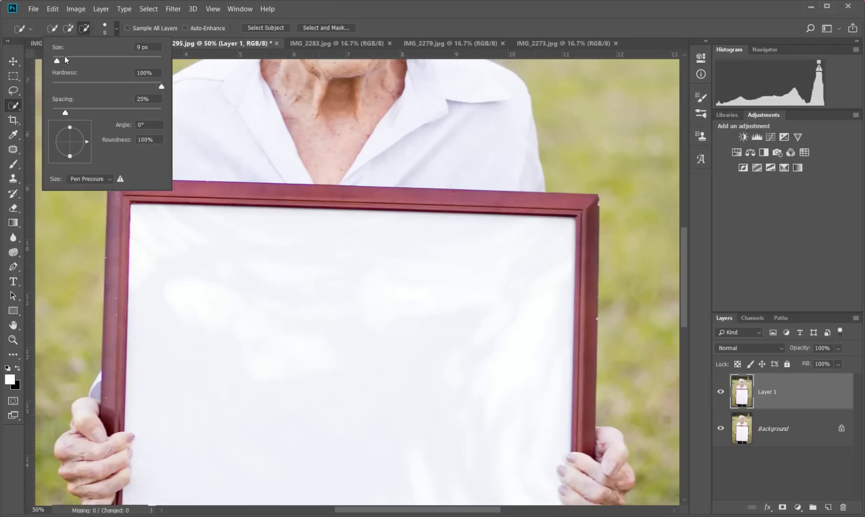
click(65, 56)
drag(66, 60, 68, 60)
key(Return)
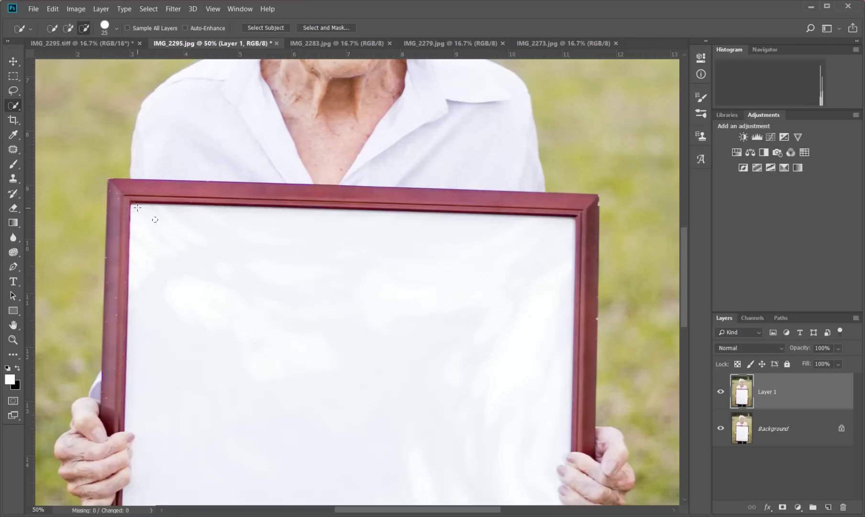
Select the whole white panel inside the frame with the Quick Selection tool and clean up the selection in its upper-left corner.
click(69, 28)
drag(157, 207, 402, 216)
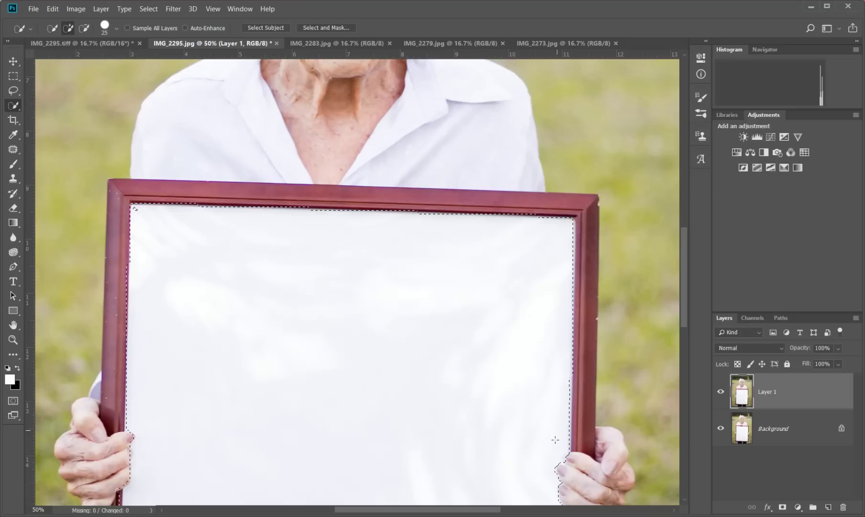
scroll(469, 282, down, 4)
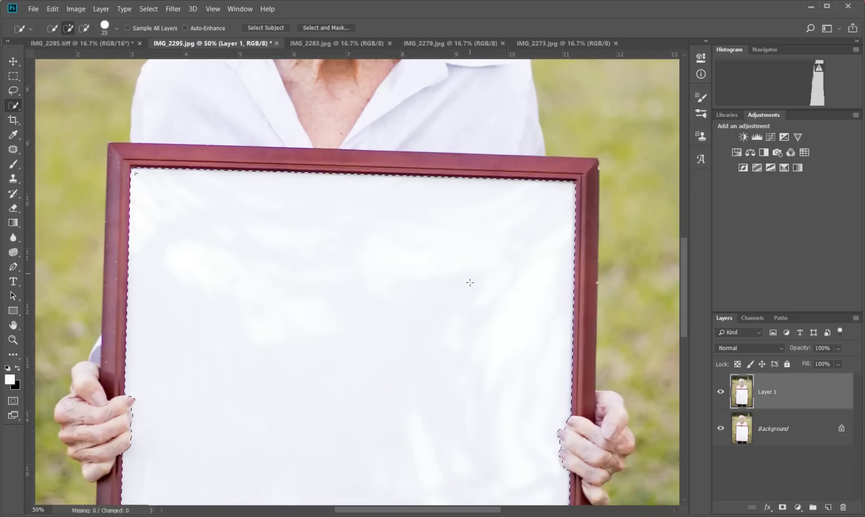
scroll(458, 287, down, 5)
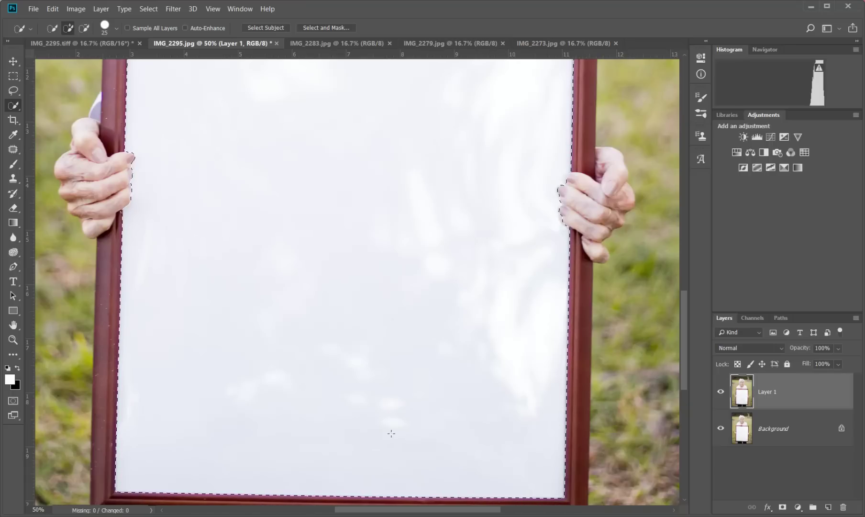
scroll(176, 233, up, 2)
scroll(196, 249, up, 3)
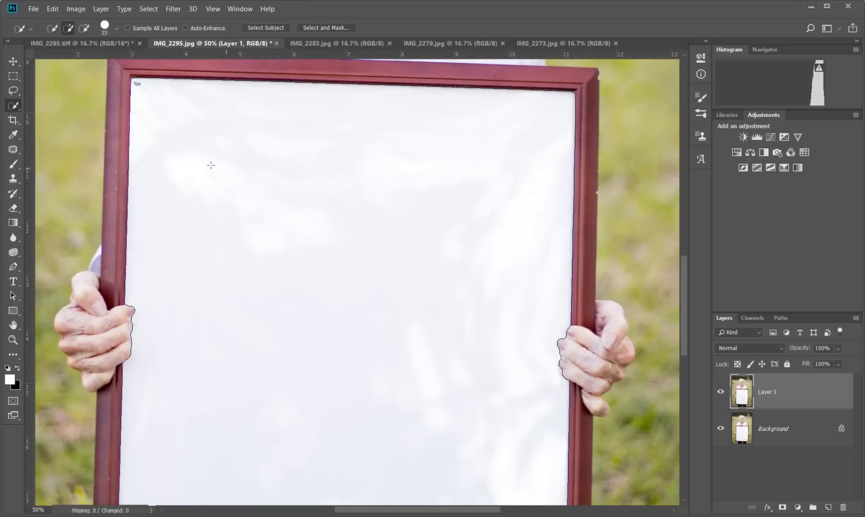
click(86, 28)
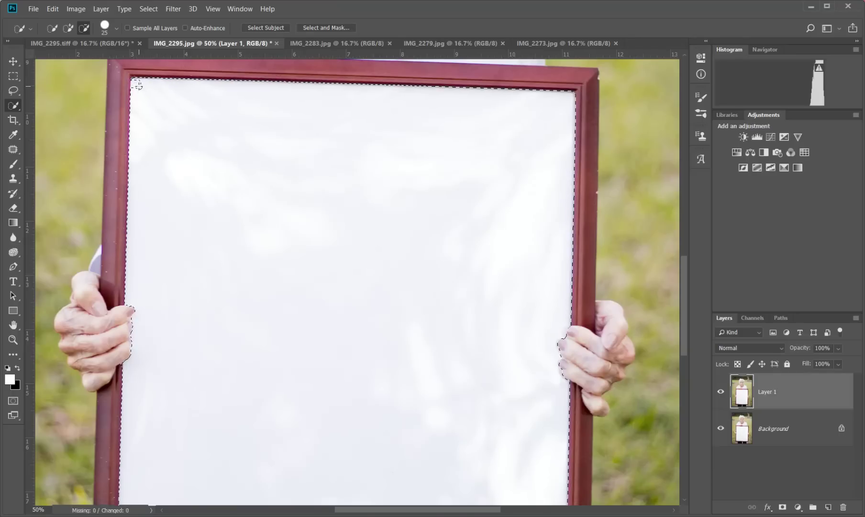
click(72, 29)
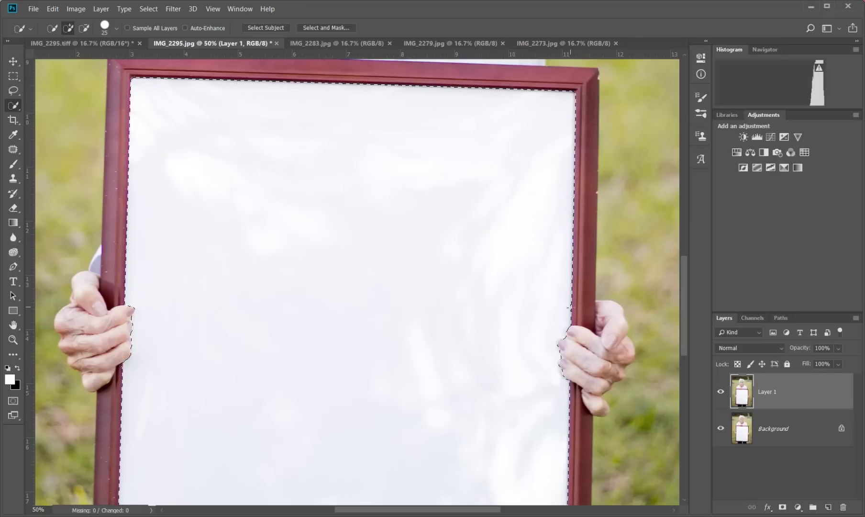
Subtract the fingertips overlapping the right side of the frame from the white panel selection.
drag(683, 289, 686, 323)
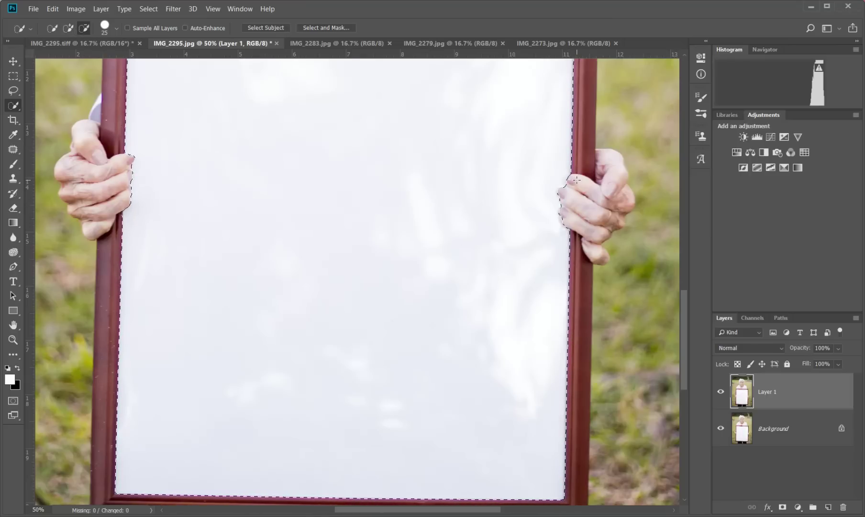
key(ctrl+plus)
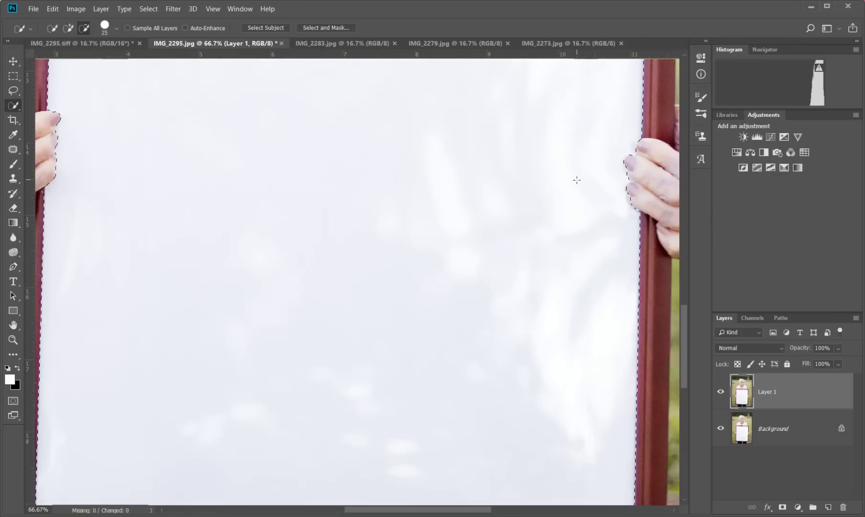
drag(462, 512, 498, 511)
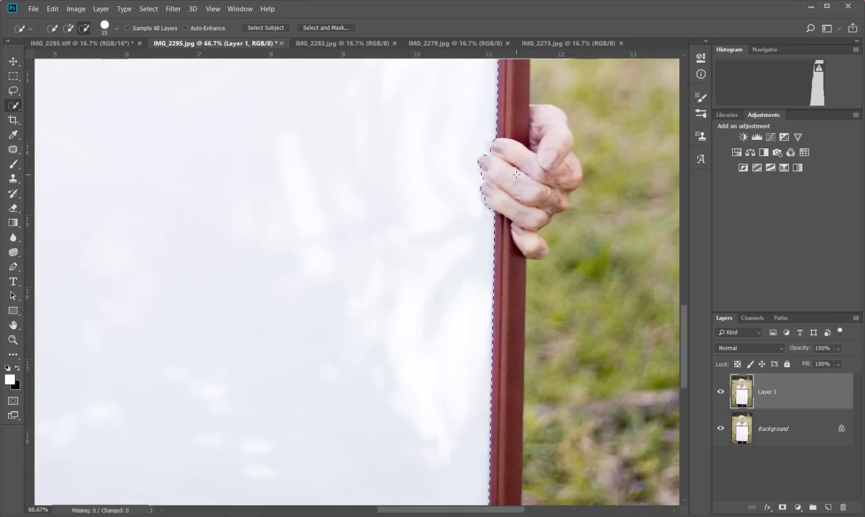
scroll(512, 170, up, 3)
scroll(512, 170, up, 2)
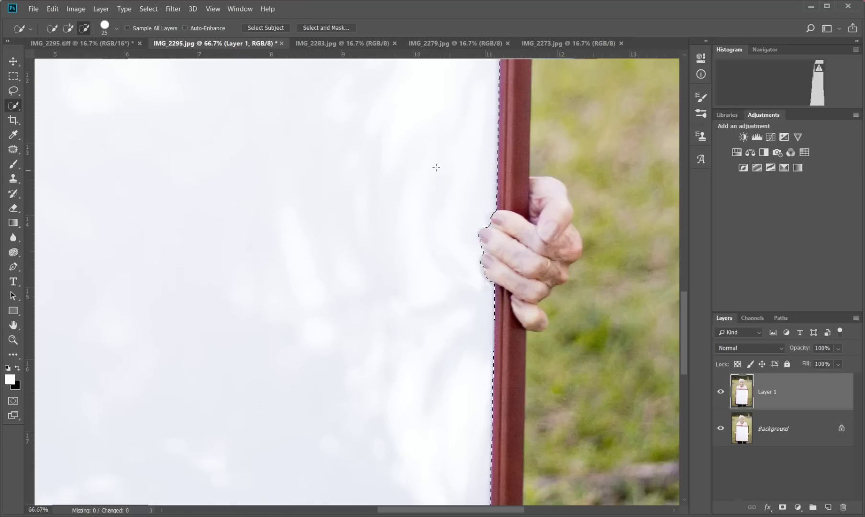
click(68, 28)
click(86, 28)
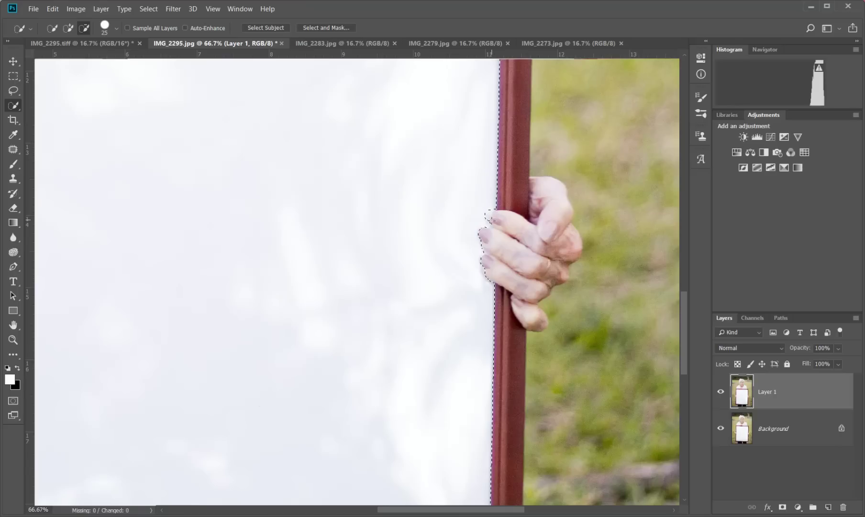
drag(489, 222, 486, 230)
drag(491, 245, 487, 257)
drag(494, 276, 516, 278)
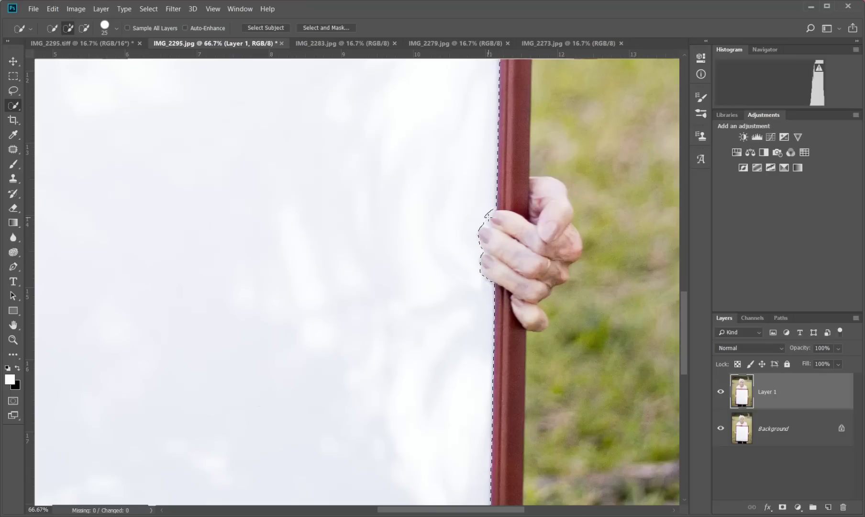
Refine the selection outline around the right-side fingertips by adding missed white areas and subtracting the excess.
drag(487, 205, 490, 206)
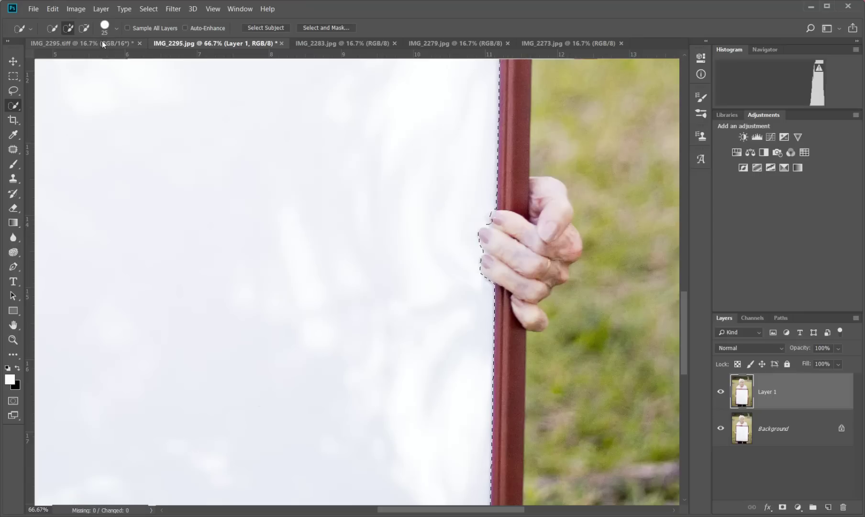
key(alt)
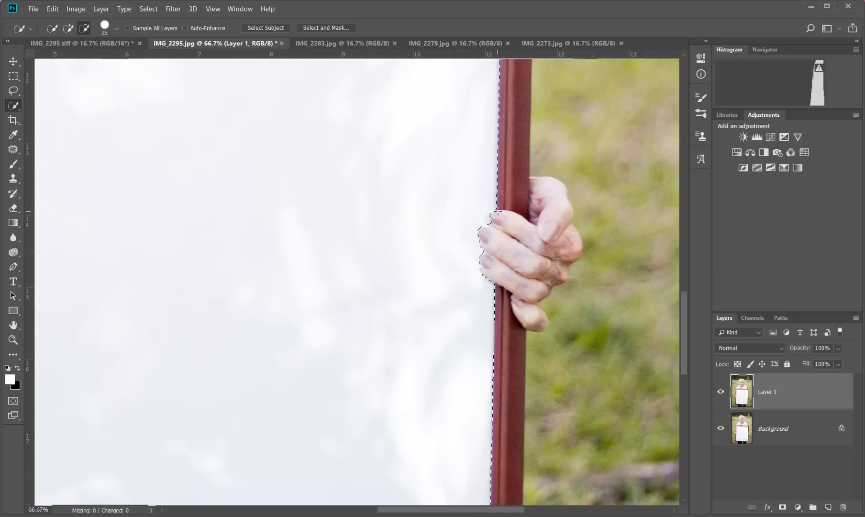
click(69, 28)
click(68, 28)
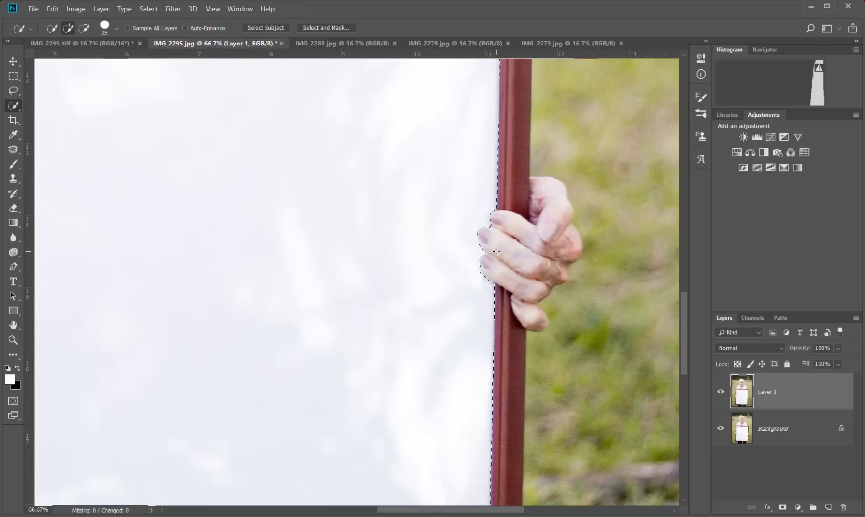
click(84, 27)
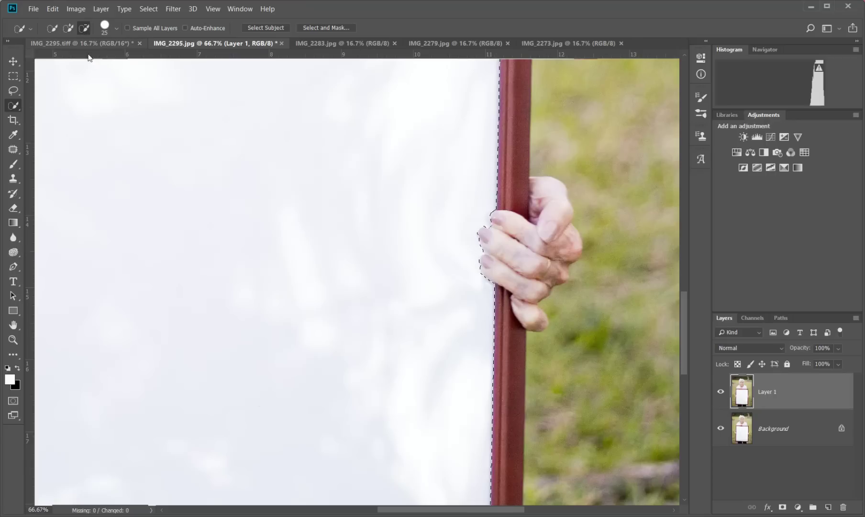
Try to add the area beside the fingertips on the frame's left side to the selection, and undo that addition.
drag(505, 511, 439, 512)
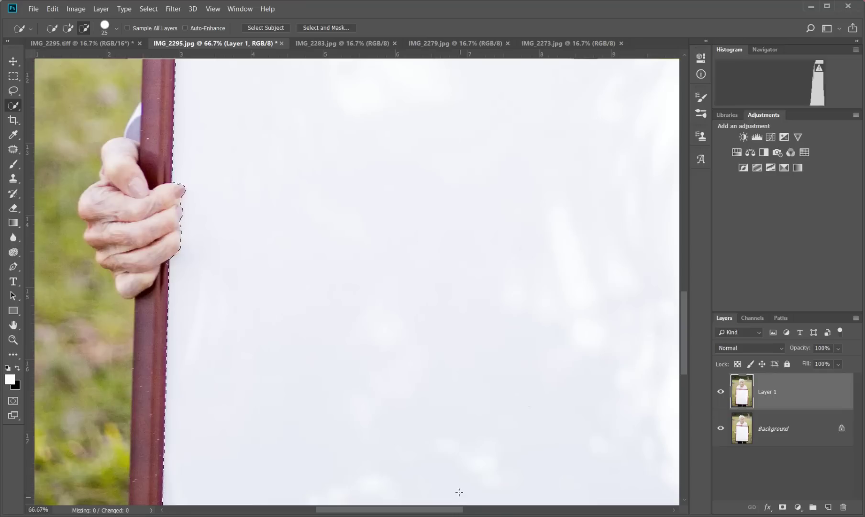
click(68, 28)
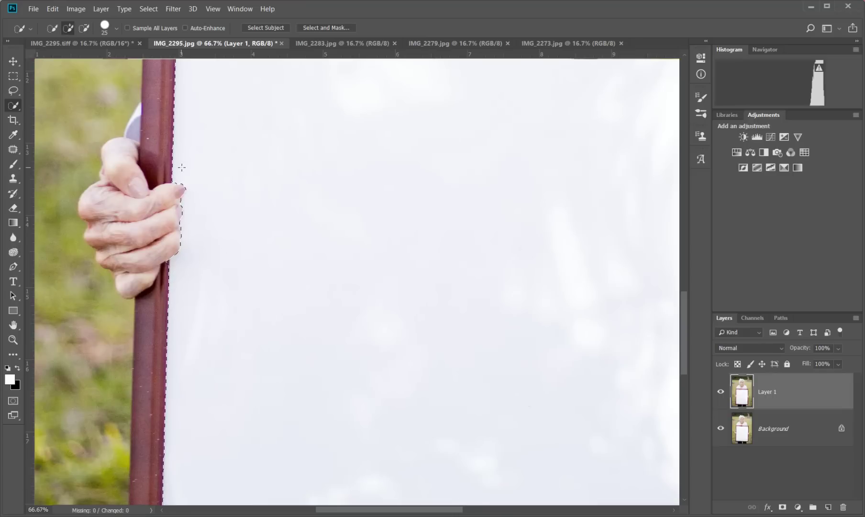
mouse_move(180, 188)
mouse_down()
mouse_move(90, 226)
mouse_move(91, 175)
mouse_move(136, 113)
mouse_up()
click(83, 28)
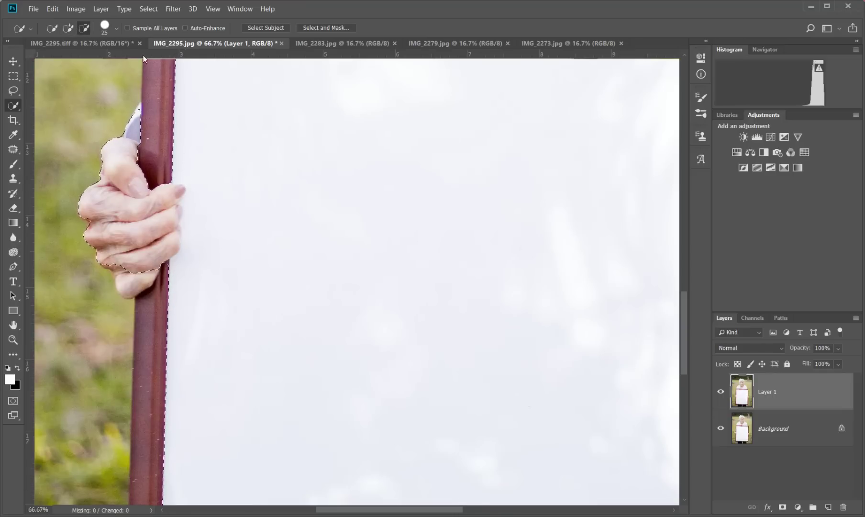
key(ctrl+z)
scroll(361, 287, down, 5)
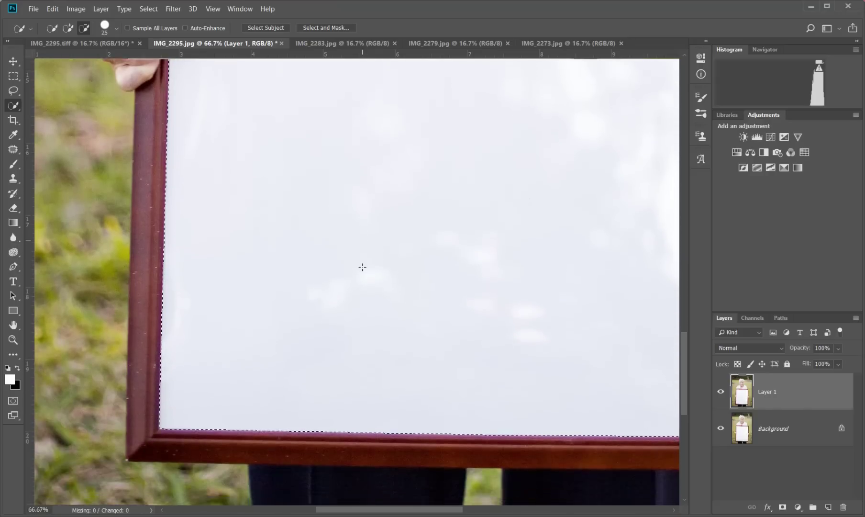
Check the selection outline along the frame's lower, right and upper edges, and remove the stray subtraction made inside the white panel.
scroll(362, 267, down, 2)
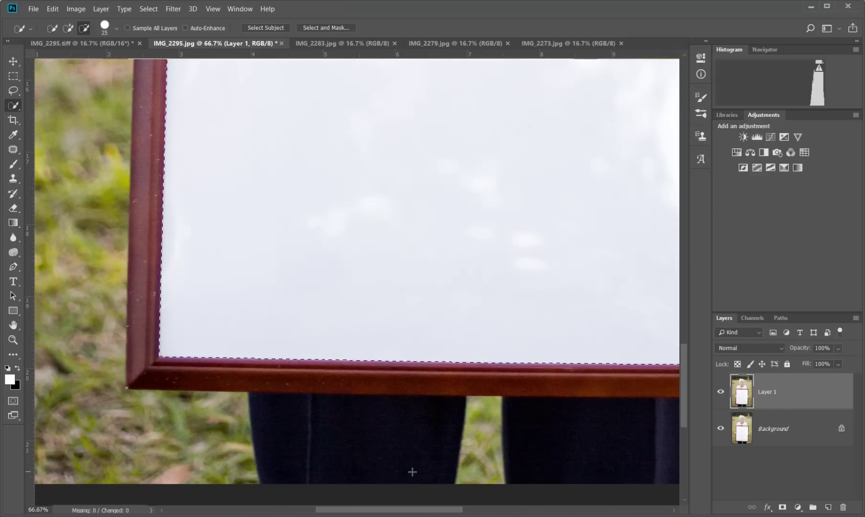
scroll(516, 421, right, 7)
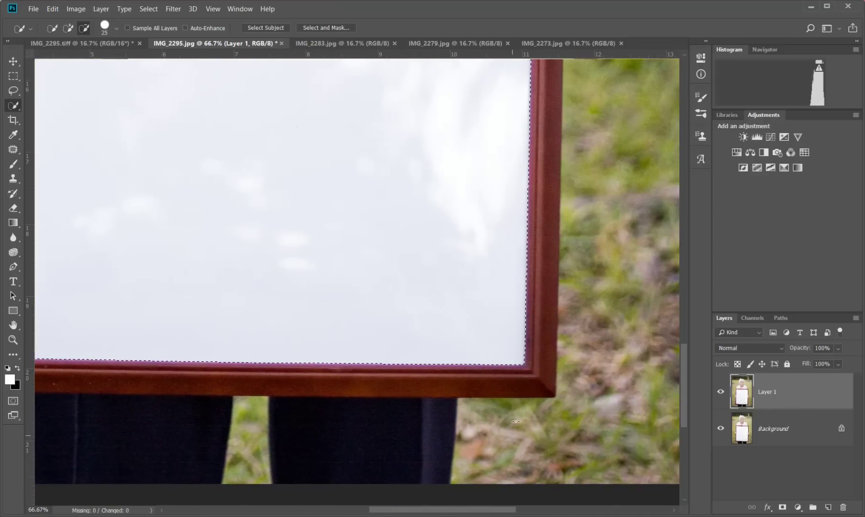
scroll(512, 265, up, 5)
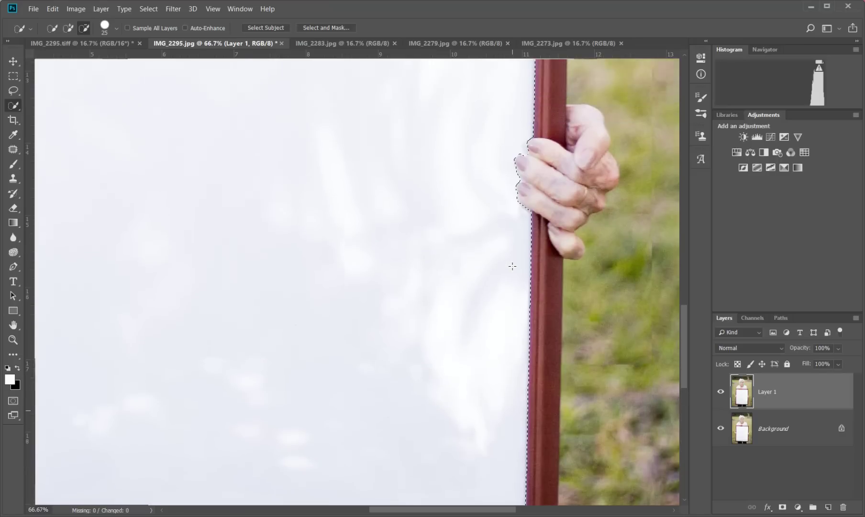
scroll(512, 265, up, 5)
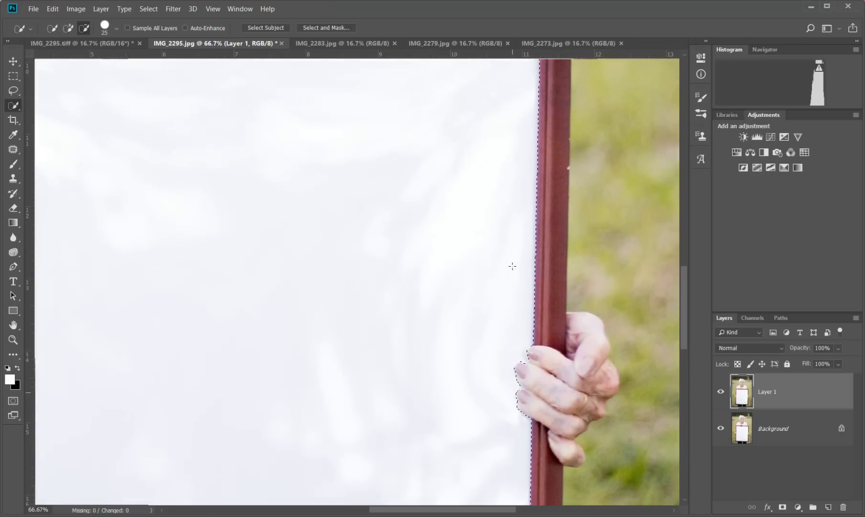
scroll(512, 266, up, 5)
drag(430, 503, 405, 509)
scroll(457, 406, down, 1)
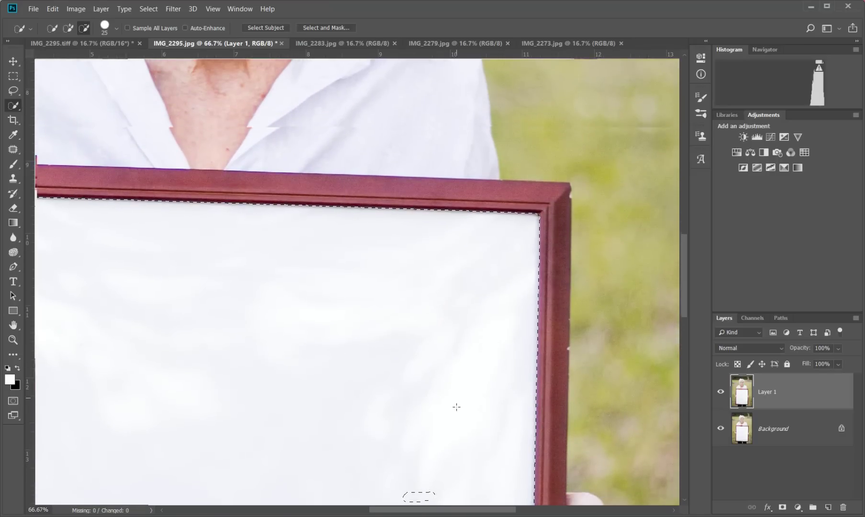
scroll(456, 407, down, 3)
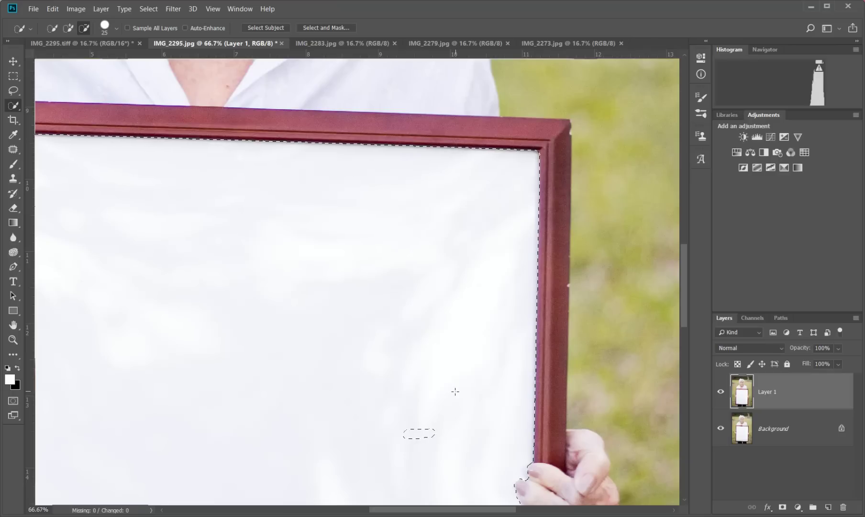
click(455, 392)
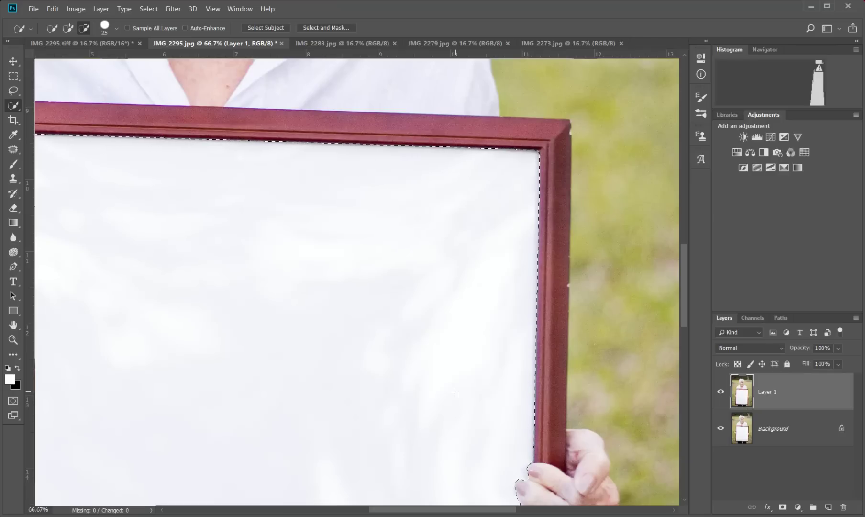
Check the selection outline along the frame's left side, including the edge around the fingertips.
drag(454, 512, 413, 513)
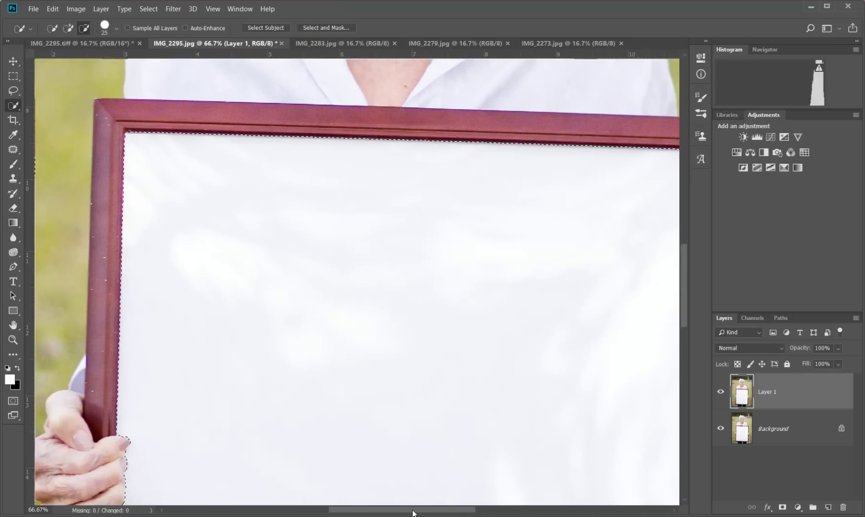
scroll(421, 358, down, 3)
scroll(426, 363, down, 8)
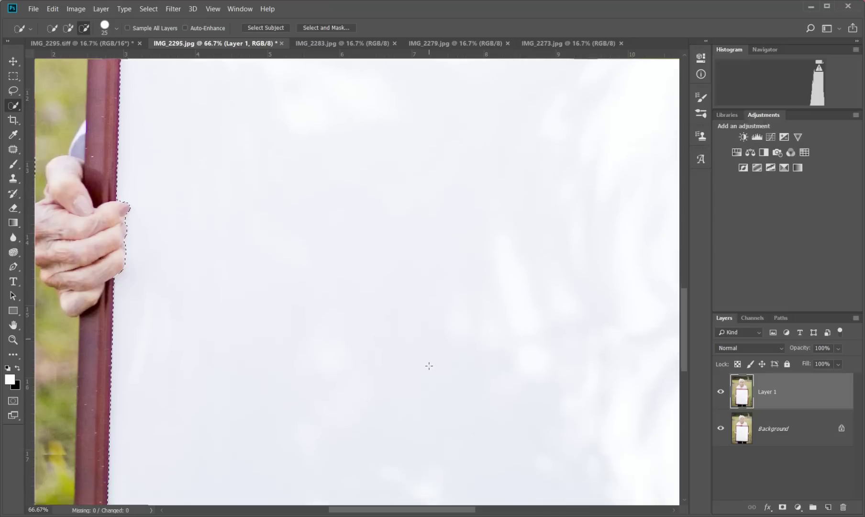
scroll(429, 364, down, 2)
scroll(398, 341, up, 6)
scroll(398, 339, up, 8)
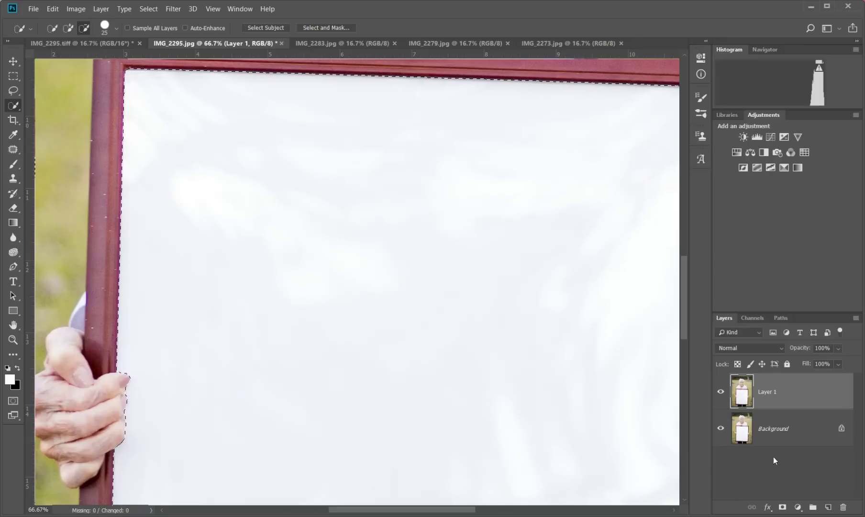
Add a layer mask to Layer 1 from the panel selection and invert the mask.
click(783, 508)
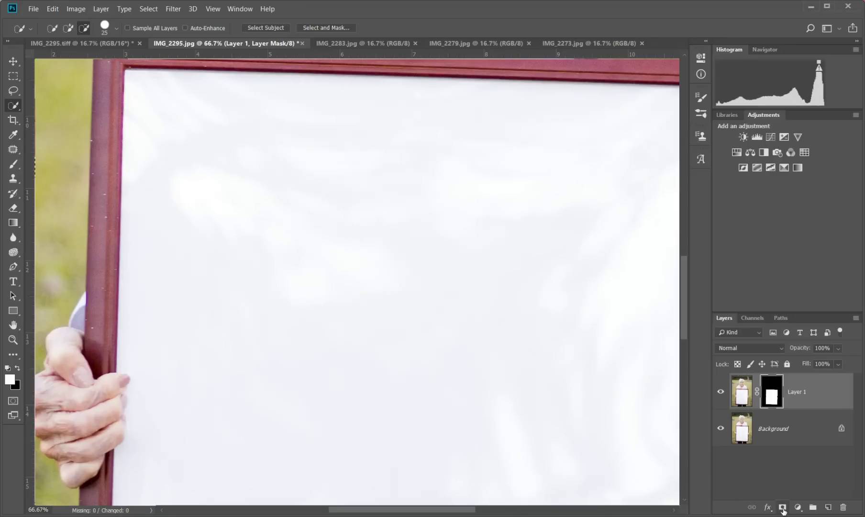
double_click(771, 393)
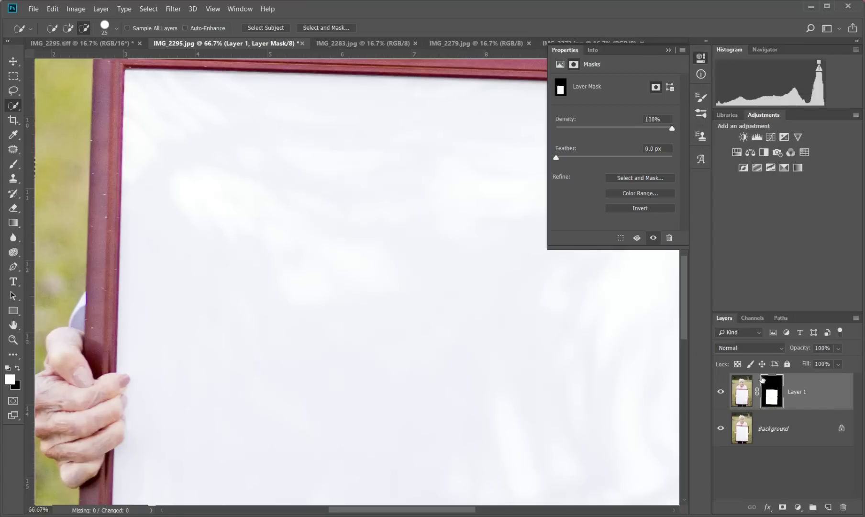
click(642, 208)
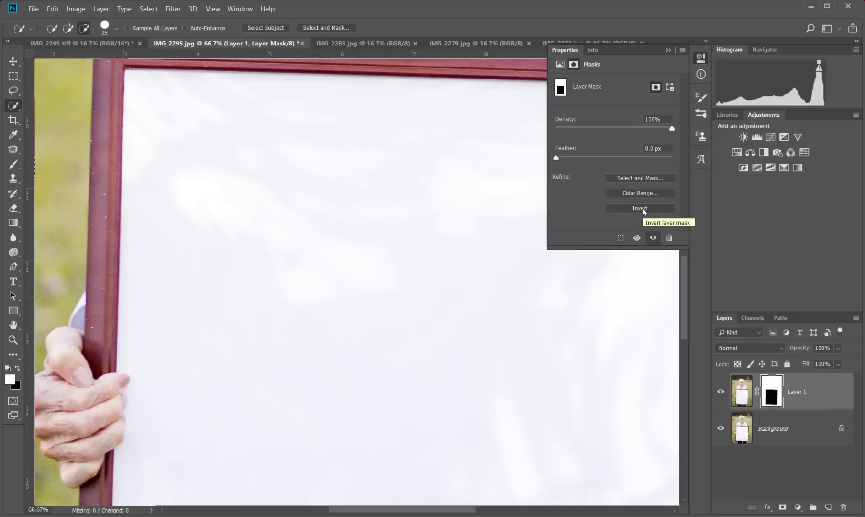
click(668, 50)
scroll(786, 464, up, 3)
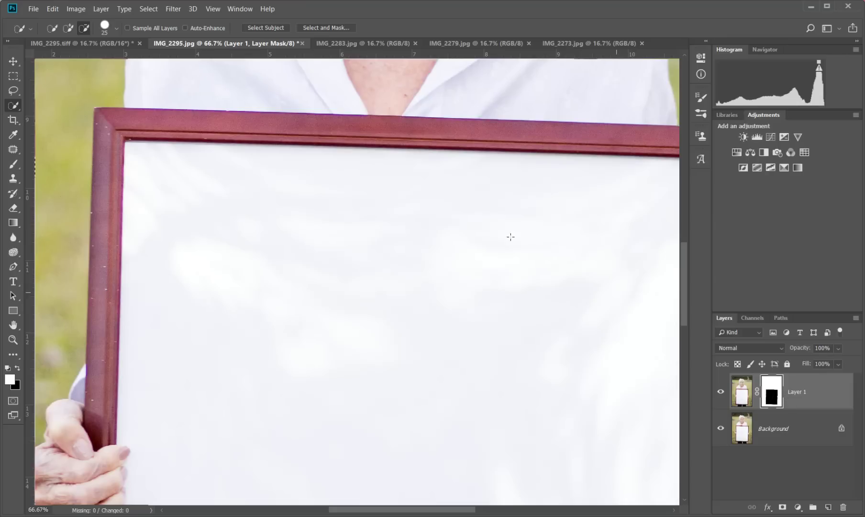
Unlock the background layer of IMG_2283.jpg and copy it into IMG_2295.jpg with the Move tool.
click(381, 43)
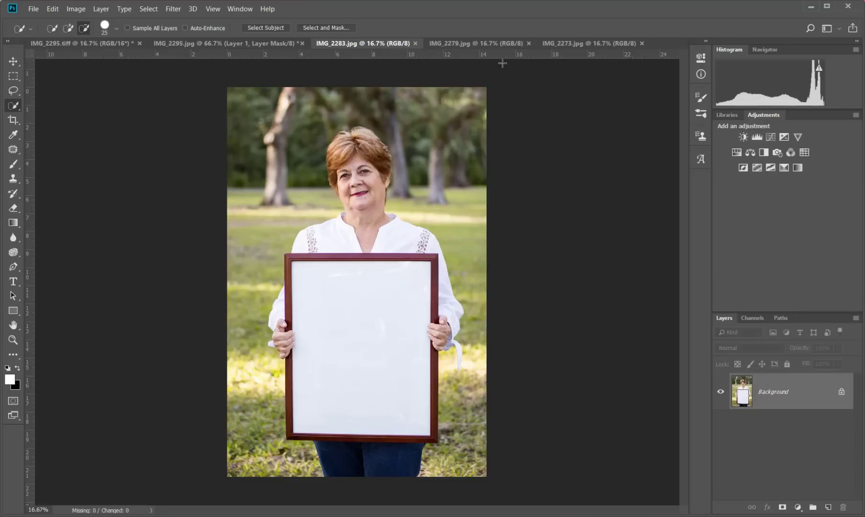
click(841, 393)
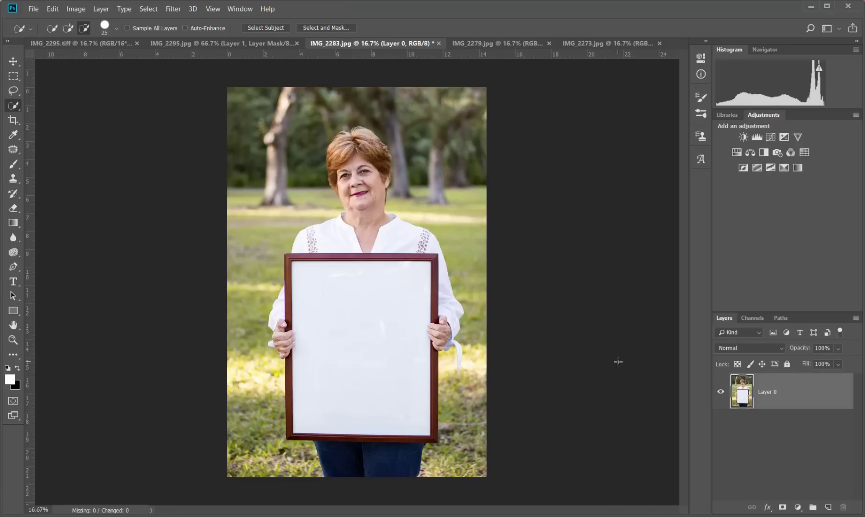
click(16, 62)
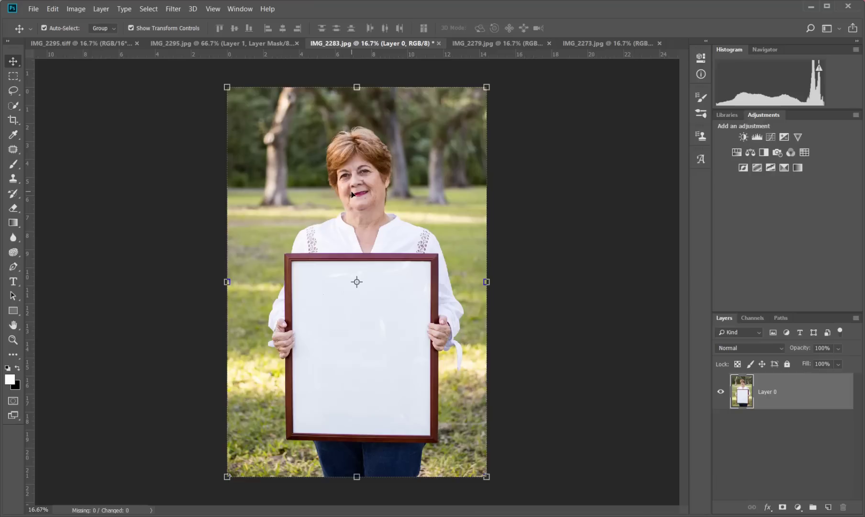
drag(351, 194, 201, 40)
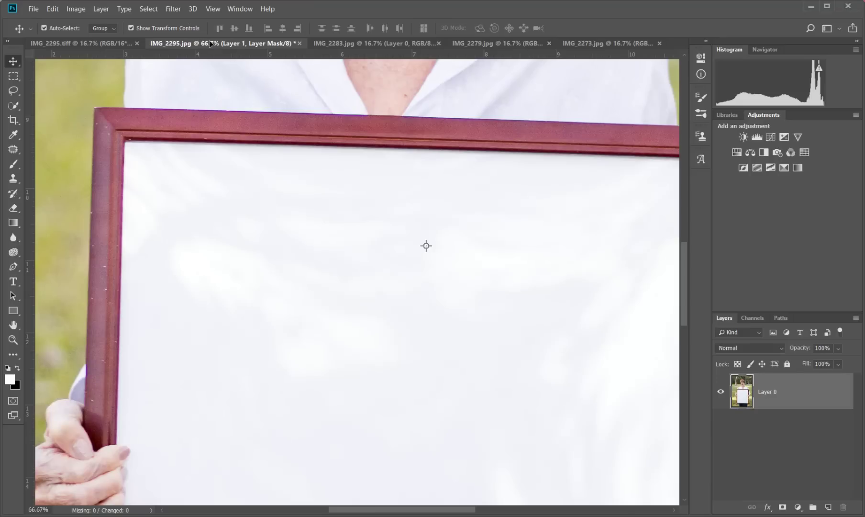
drag(211, 46, 249, 286)
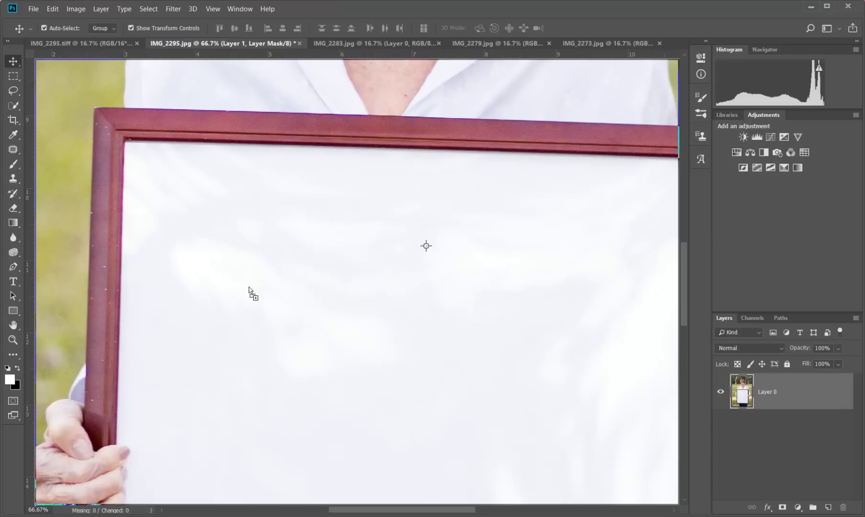
drag(249, 287, 248, 287)
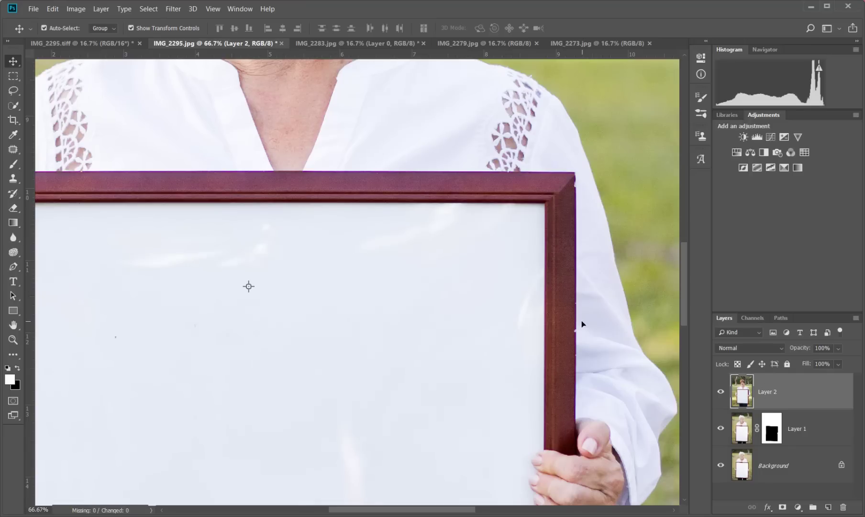
Place Layer 2 directly below the masked Layer 1 and fit the whole image in view.
mouse_move(684, 300)
mouse_down()
mouse_move(677, 252)
mouse_move(684, 369)
mouse_move(683, 316)
mouse_up()
drag(787, 388, 788, 448)
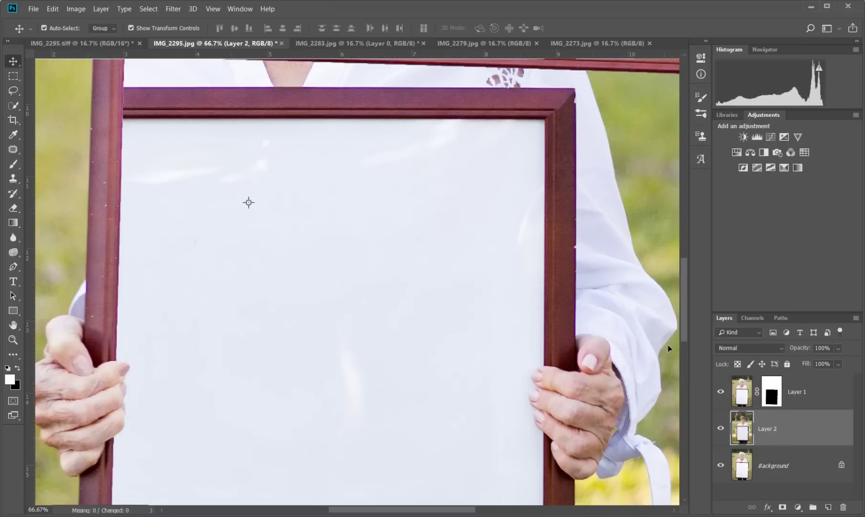
drag(682, 329, 680, 267)
key(ctrl+0)
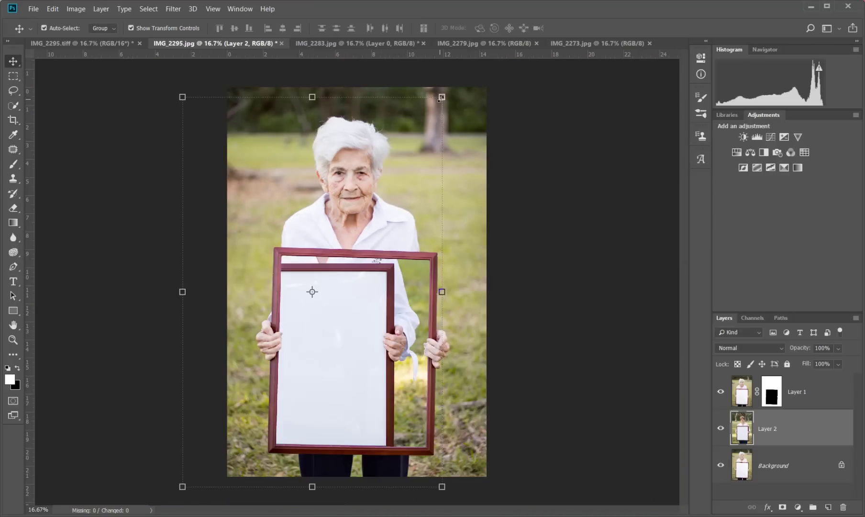
Scale Layer 2 proportionally to about 62% and position it within the frame opening.
click(405, 96)
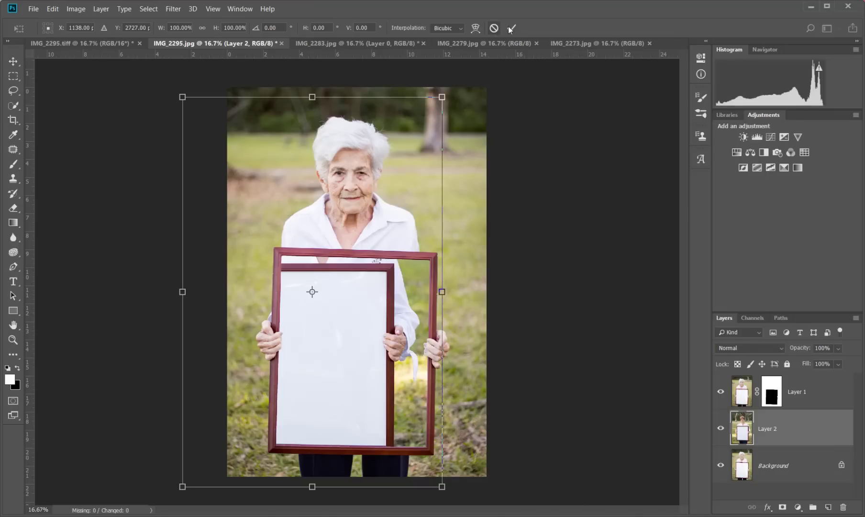
click(202, 28)
drag(441, 96, 400, 161)
drag(354, 286, 419, 294)
drag(463, 170, 421, 233)
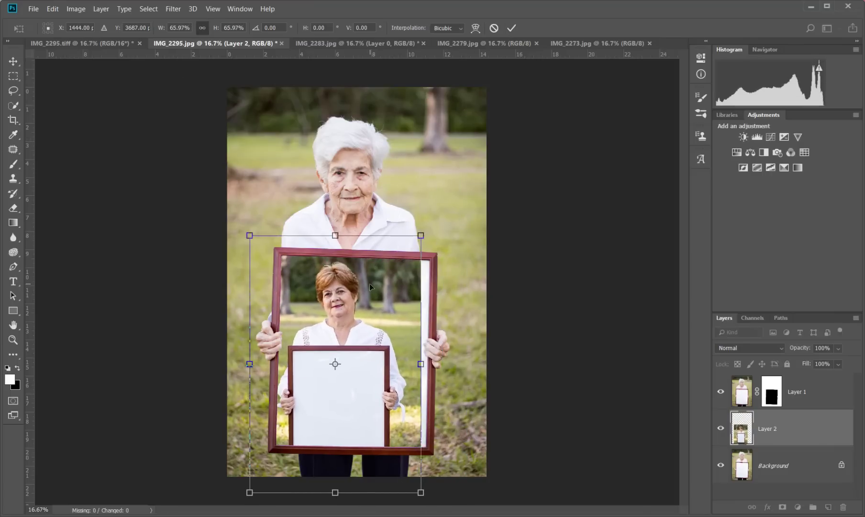
drag(370, 283, 386, 278)
drag(437, 230, 428, 243)
drag(381, 277, 388, 257)
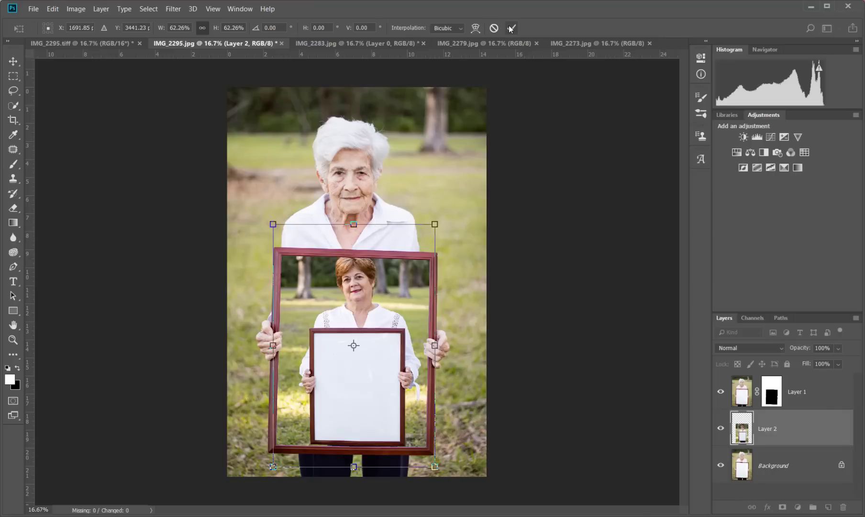
Try stretching Layer 2 with its width and height scaling unlinked, and relink the proportions.
click(200, 30)
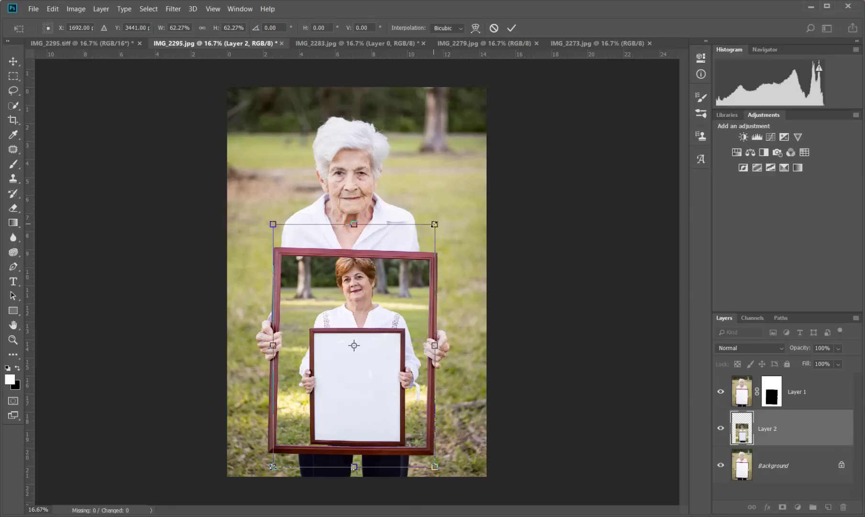
mouse_move(433, 225)
mouse_down()
mouse_move(449, 213)
mouse_move(429, 228)
mouse_move(421, 168)
mouse_move(445, 247)
mouse_move(397, 205)
mouse_move(411, 239)
mouse_move(438, 238)
mouse_up()
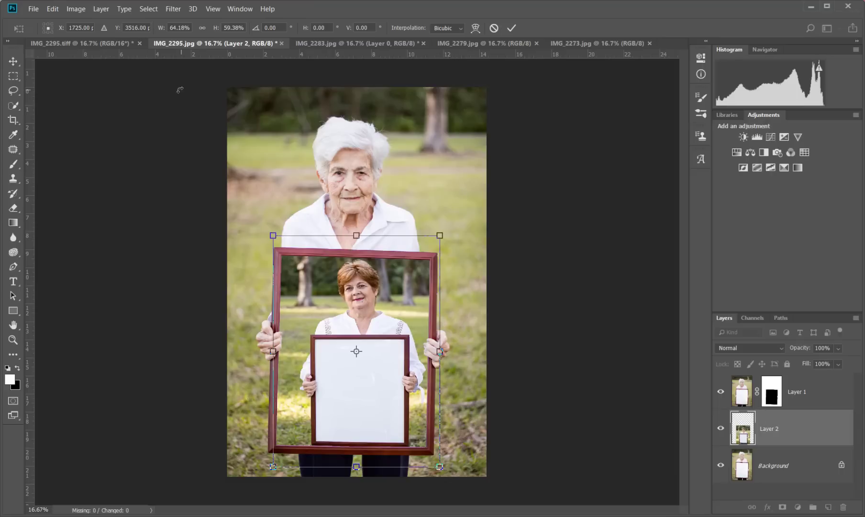
click(204, 27)
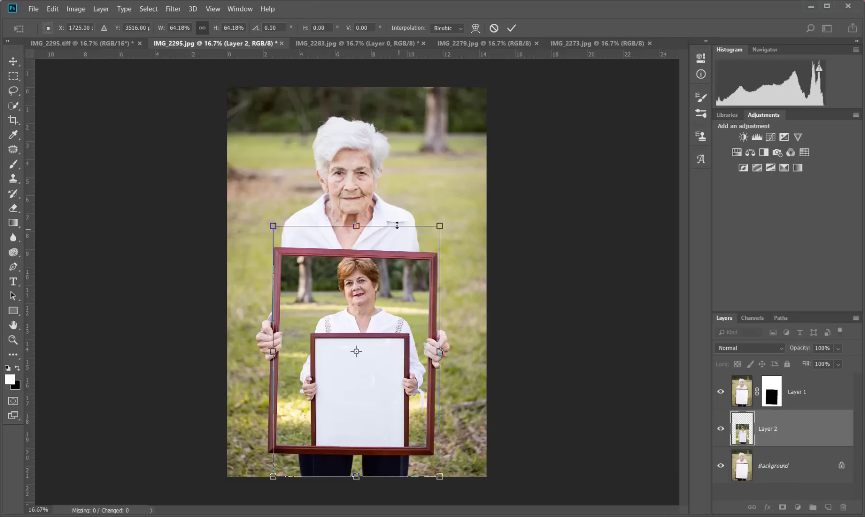
Scale Layer 2 proportionally to 59.26%, position it to fill the frame opening, and apply the transformation.
drag(399, 244, 400, 256)
drag(440, 236, 434, 247)
drag(401, 288, 399, 278)
drag(437, 475, 428, 463)
drag(404, 404, 406, 409)
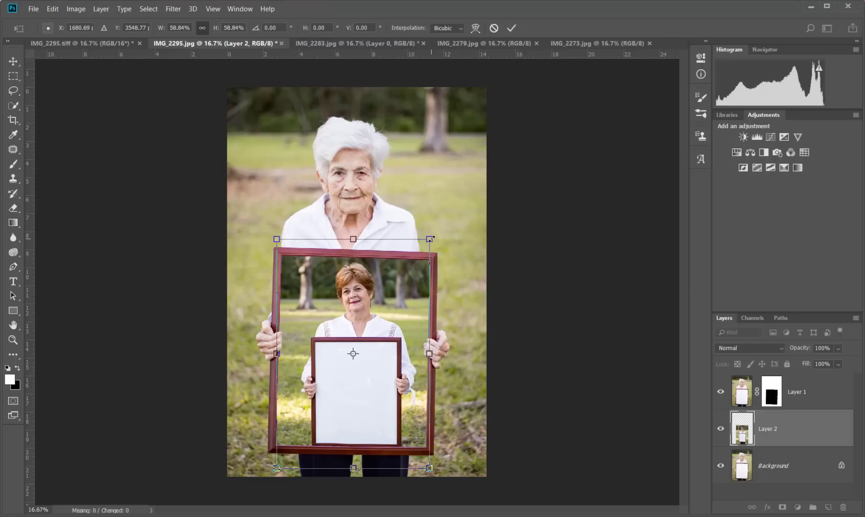
drag(432, 236, 433, 236)
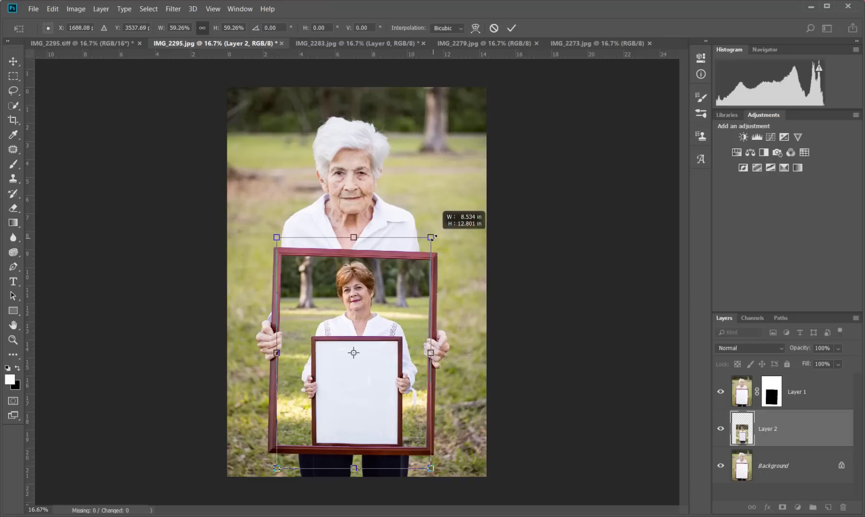
drag(389, 300, 389, 297)
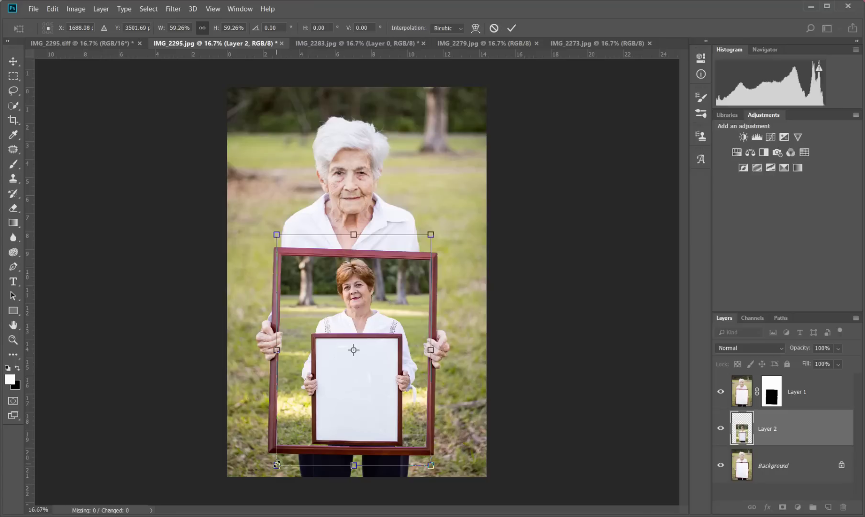
drag(382, 306, 381, 305)
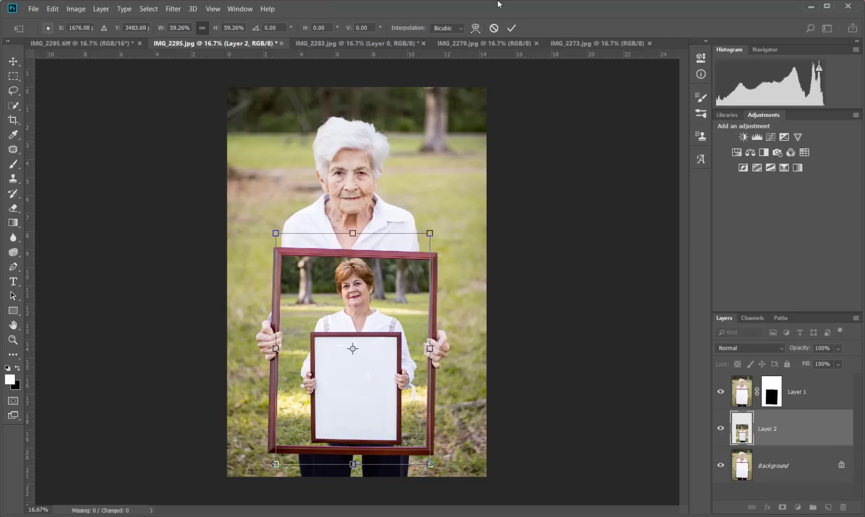
click(511, 27)
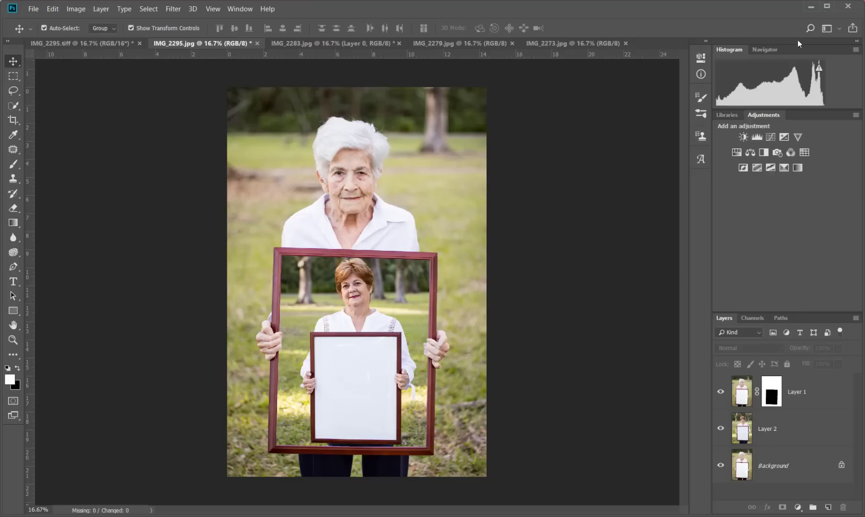
Select the blank white panel inside the smaller frame on Layer 2 using the Quick Selection tool in add mode.
click(12, 106)
click(16, 110)
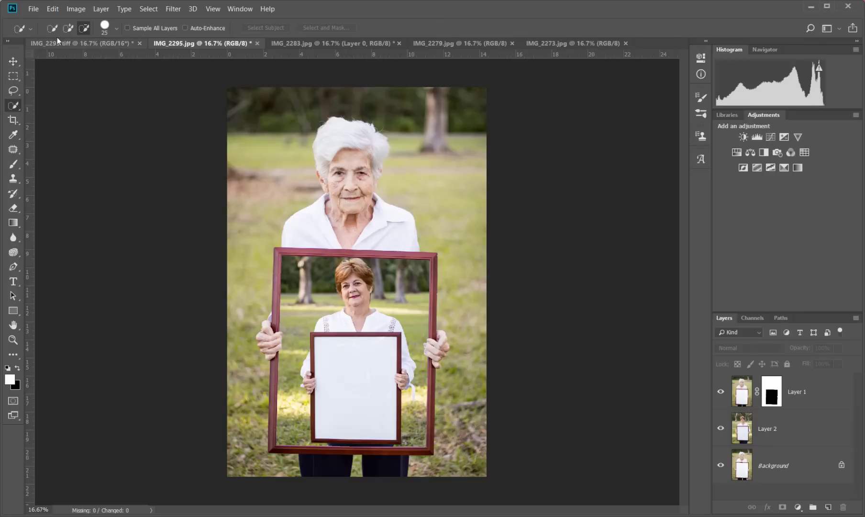
click(67, 30)
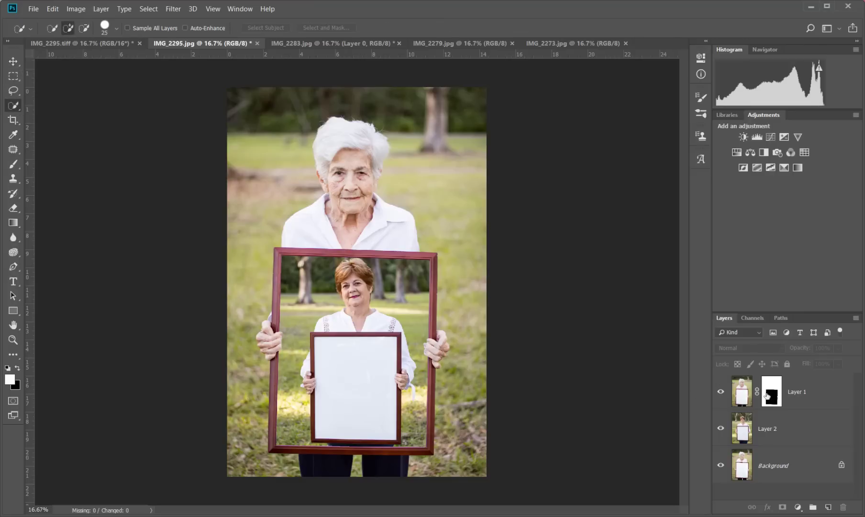
click(746, 427)
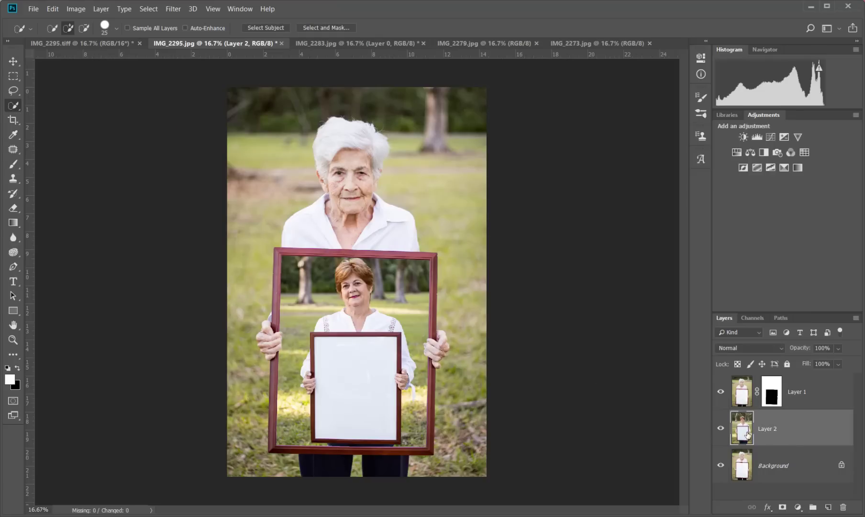
key(ctrl+plus)
key(ctrl+plus)
key(ctrl+plus)
key(ctrl+plus)
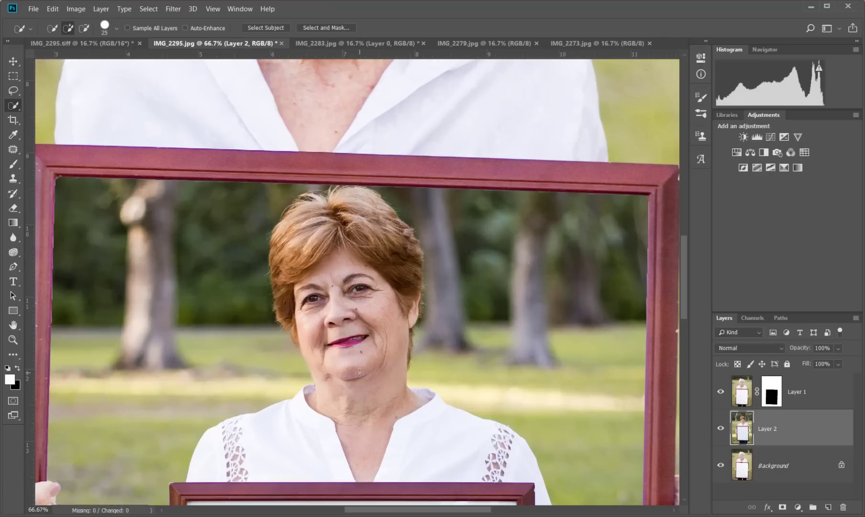
scroll(356, 371, down, 5)
scroll(347, 368, down, 4)
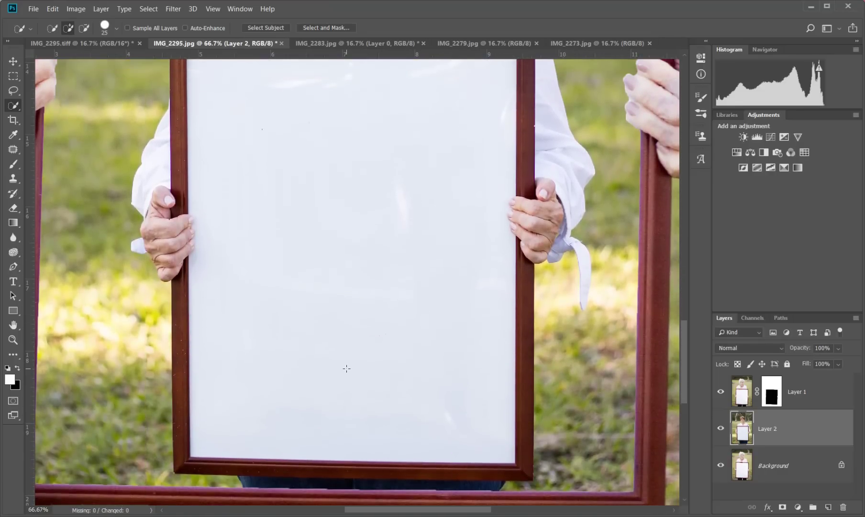
scroll(346, 368, up, 1)
scroll(353, 365, up, 1)
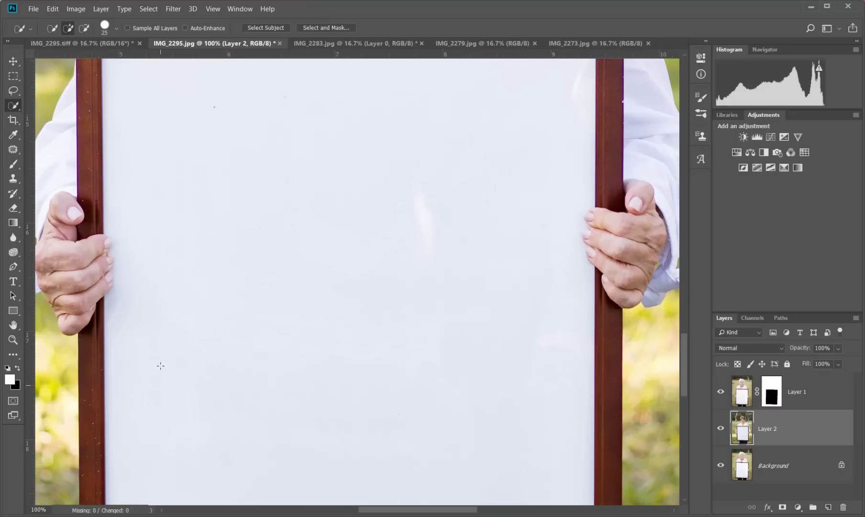
scroll(417, 187, up, 6)
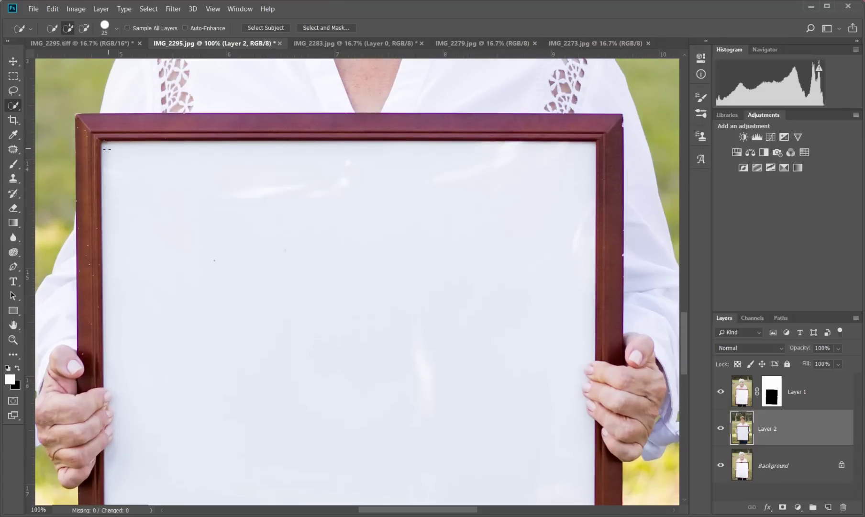
mouse_move(106, 143)
mouse_down()
mouse_move(243, 158)
mouse_move(356, 146)
mouse_move(566, 158)
mouse_up()
mouse_move(577, 221)
mouse_down()
mouse_move(584, 332)
mouse_move(559, 322)
mouse_up()
Subtract the fingers and hands on both sides of the frame from the panel selection.
click(86, 28)
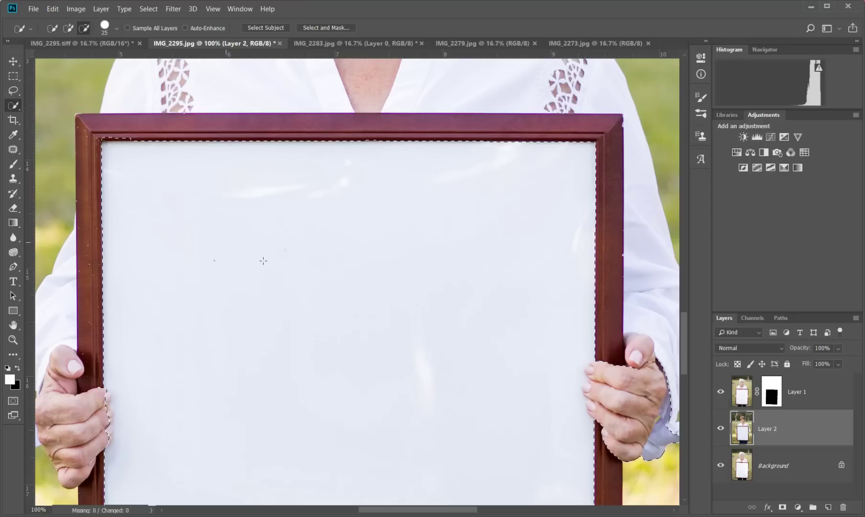
drag(598, 372, 622, 406)
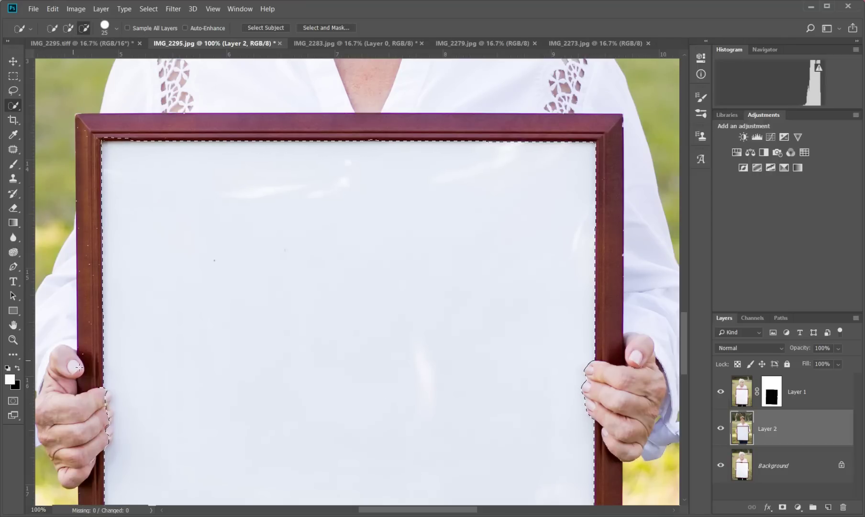
drag(99, 393, 103, 437)
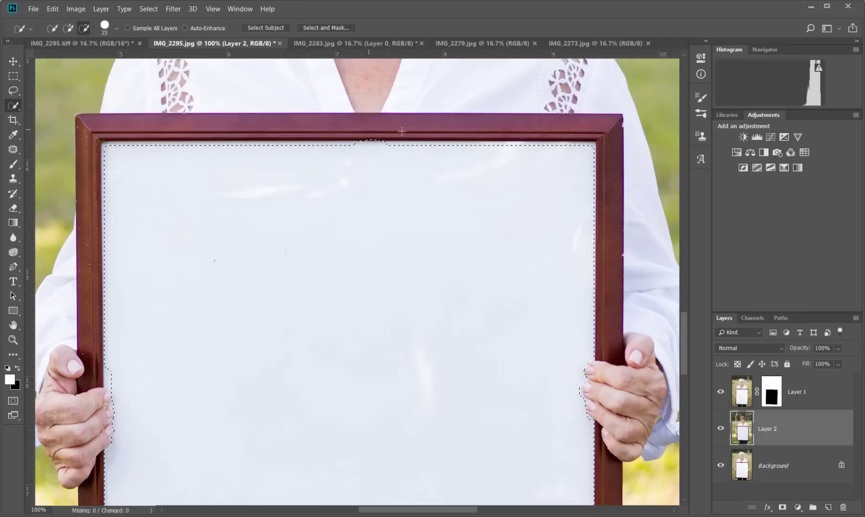
Refine the selection along the panel's upper edge near its left corner to follow the inner frame border.
key(ctrl+d)
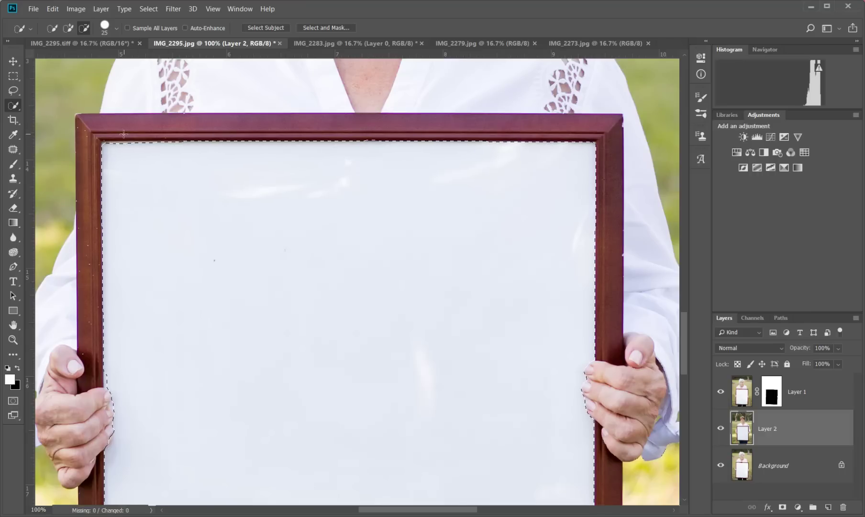
key(shift)
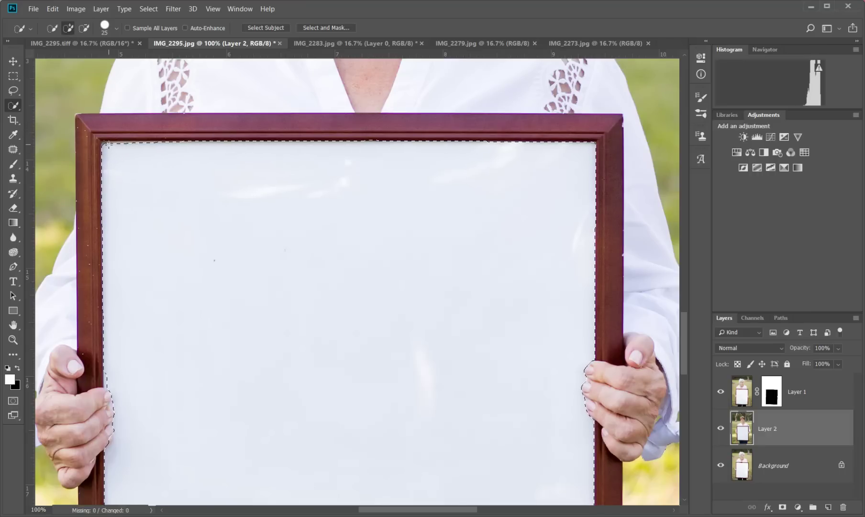
drag(107, 145, 117, 149)
mouse_move(118, 145)
mouse_down()
mouse_move(143, 146)
mouse_move(126, 145)
mouse_move(134, 137)
mouse_move(154, 144)
mouse_up()
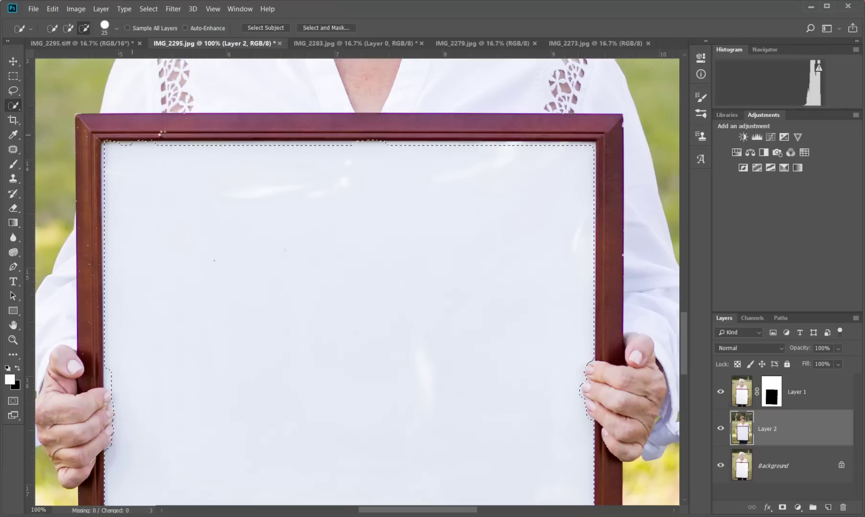
key(shift)
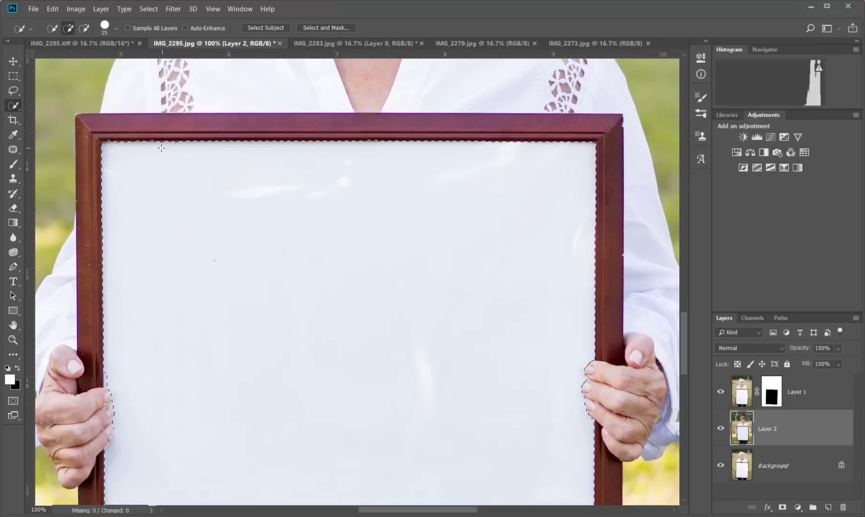
Reduce the Quick Selection brush to 12 px and refine the selection around the fingers on the panel's left edge.
scroll(157, 151, down, 5)
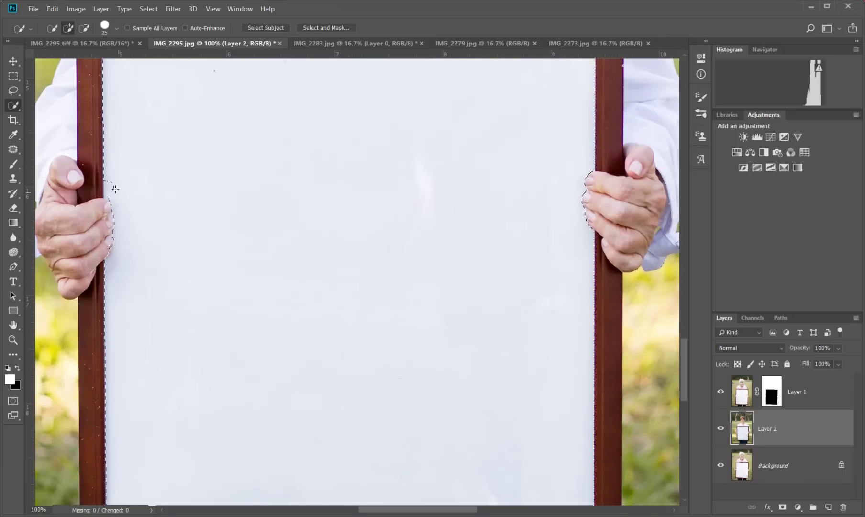
scroll(119, 199, up, 2)
drag(247, 227, 242, 332)
click(116, 28)
drag(65, 67, 59, 66)
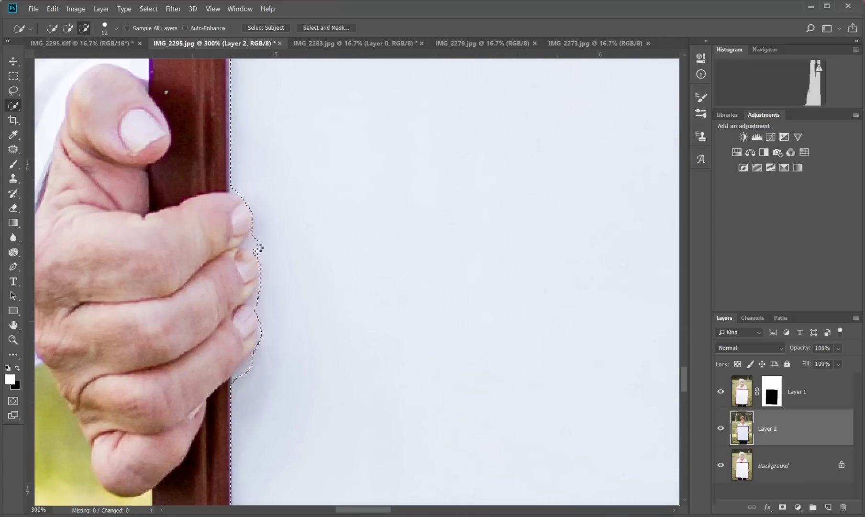
drag(258, 247, 246, 242)
alt+click(252, 278)
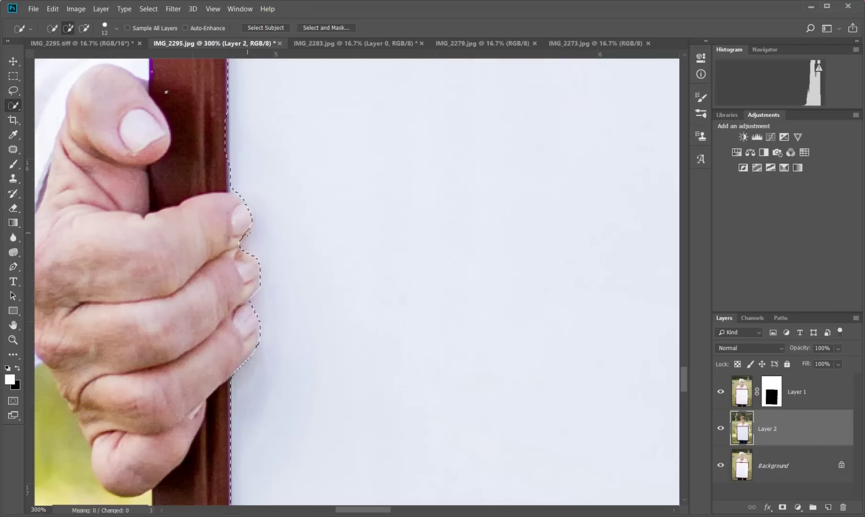
click(84, 28)
scroll(334, 259, down, 3)
alt+click(262, 201)
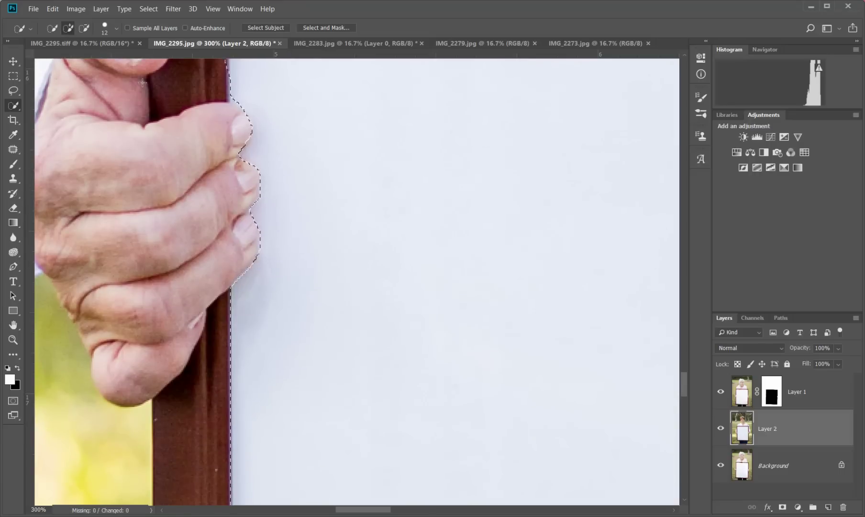
Trim the panel selection closely around the fingers gripping the frame's right side.
scroll(266, 201, down, 6)
scroll(417, 376, right, 5)
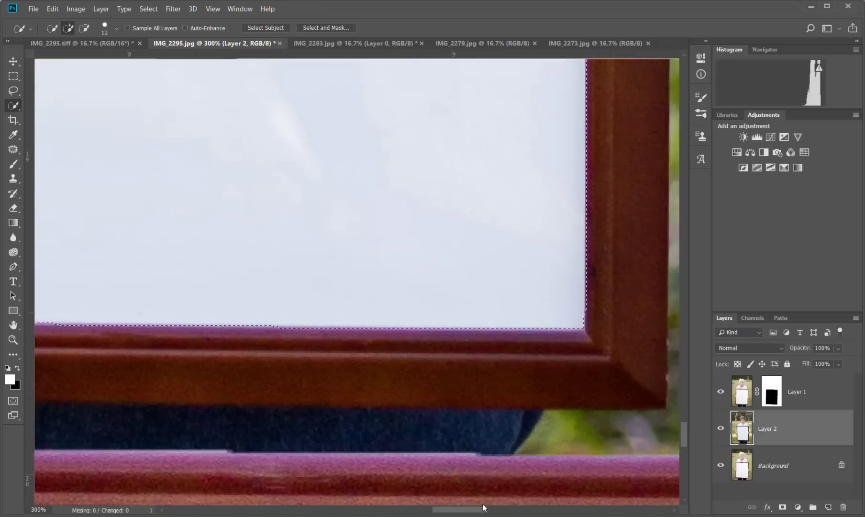
scroll(513, 332, up, 4)
scroll(513, 332, up, 5)
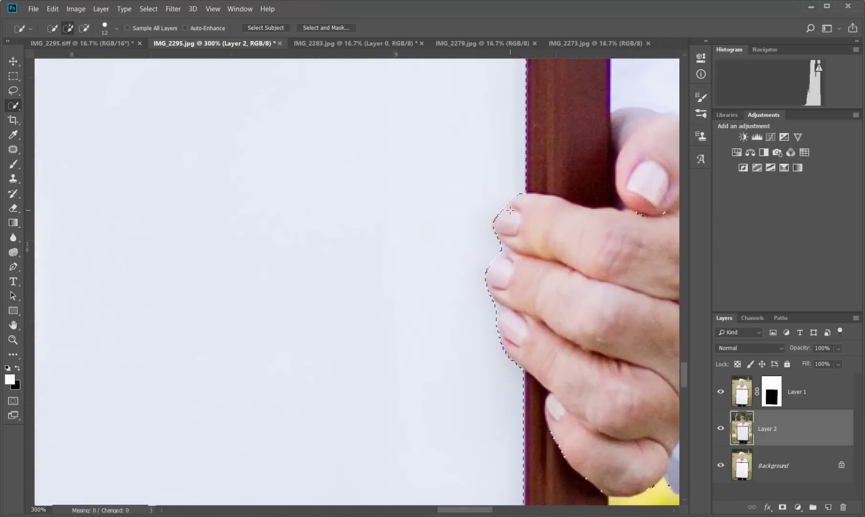
key(alt)
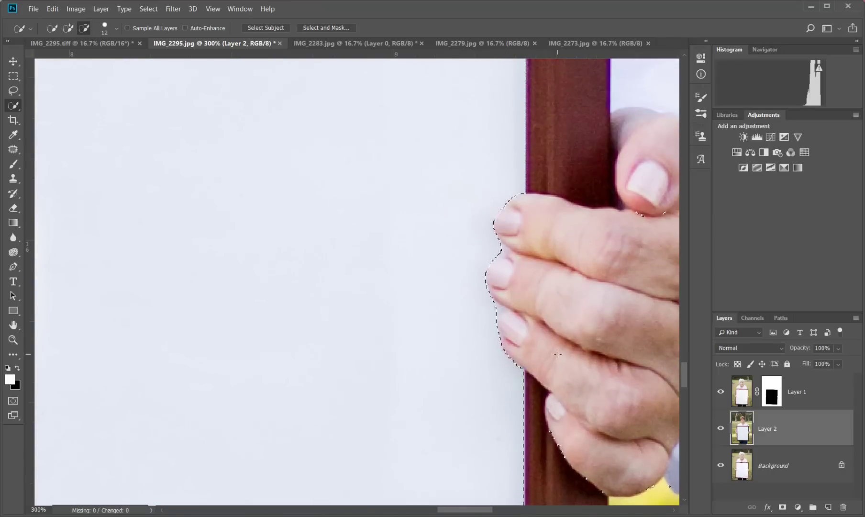
scroll(498, 172, down, 3)
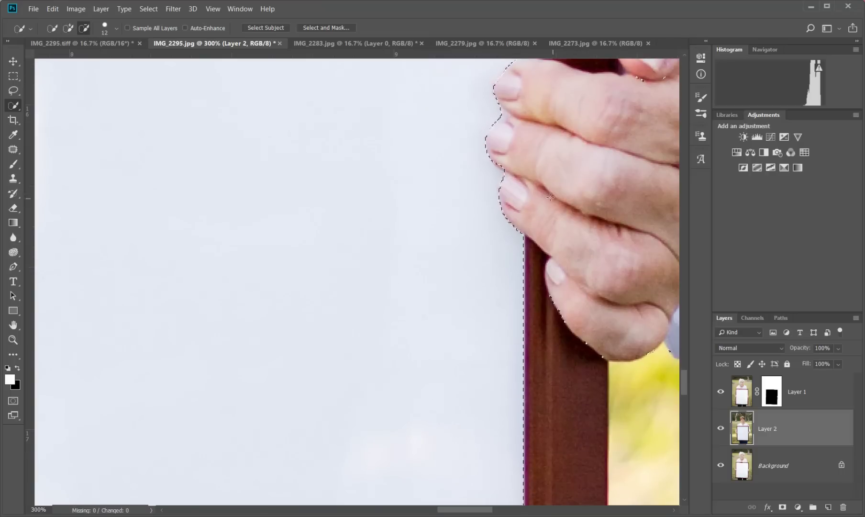
scroll(502, 196, up, 6)
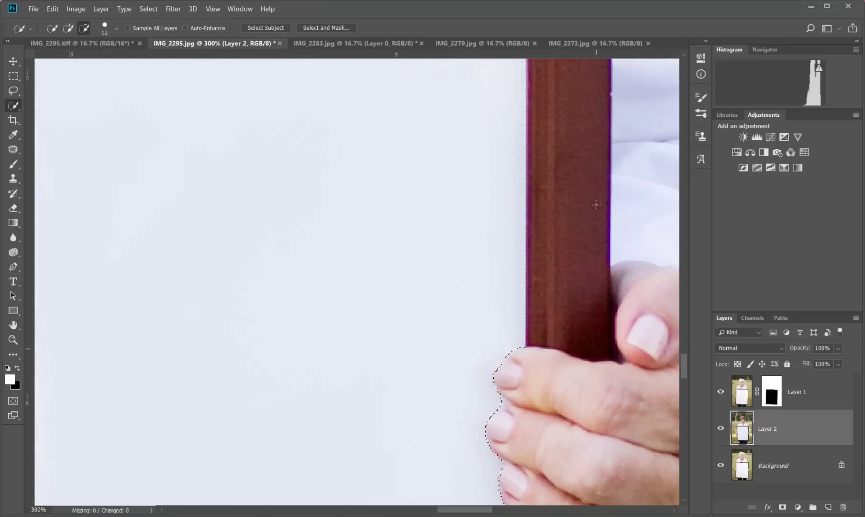
Examine the complete panel selection along the frame's inner edges and around both hands.
key(ctrl+1)
key(ctrl+minus)
drag(325, 434, 444, 326)
scroll(414, 335, up, 5)
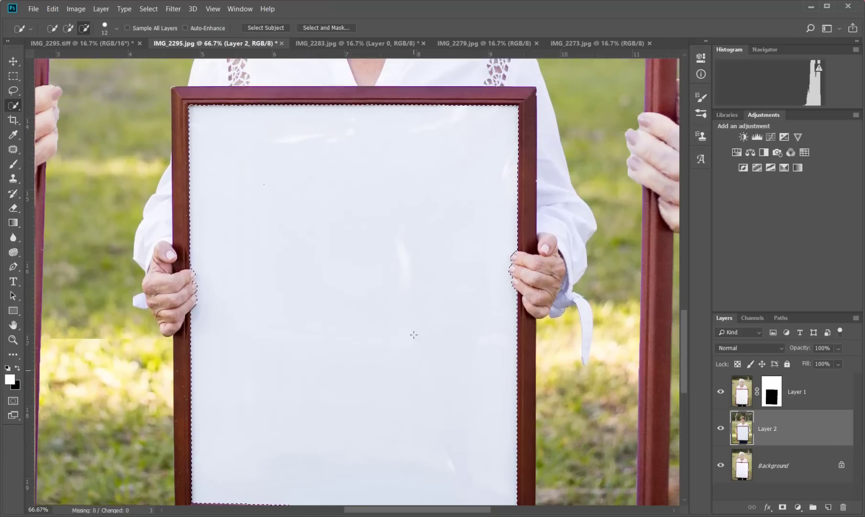
scroll(425, 322, up, 3)
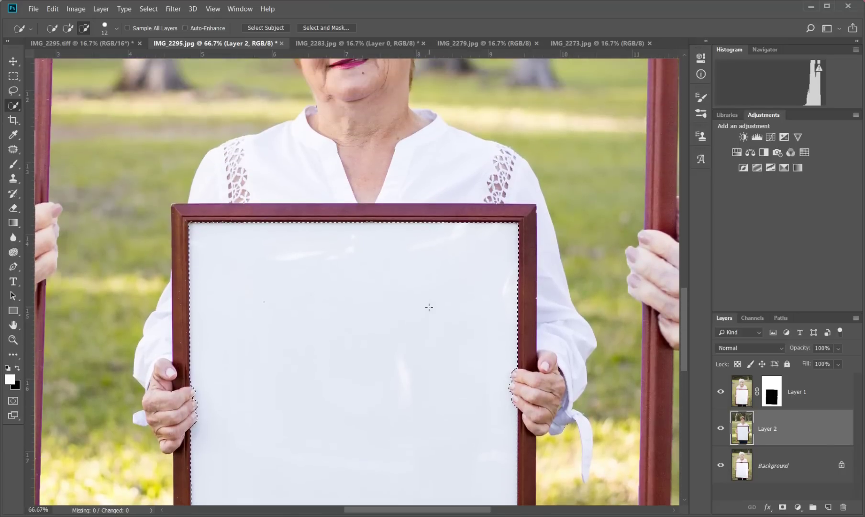
scroll(462, 286, down, 4)
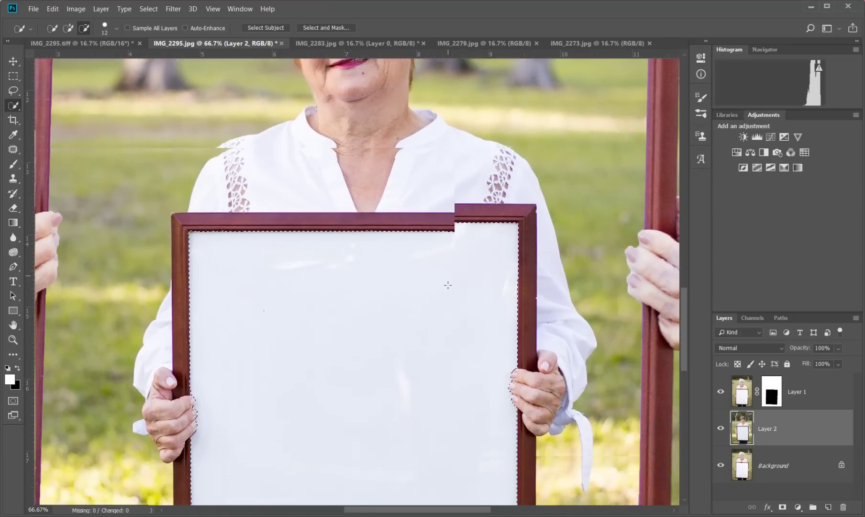
scroll(463, 286, down, 1)
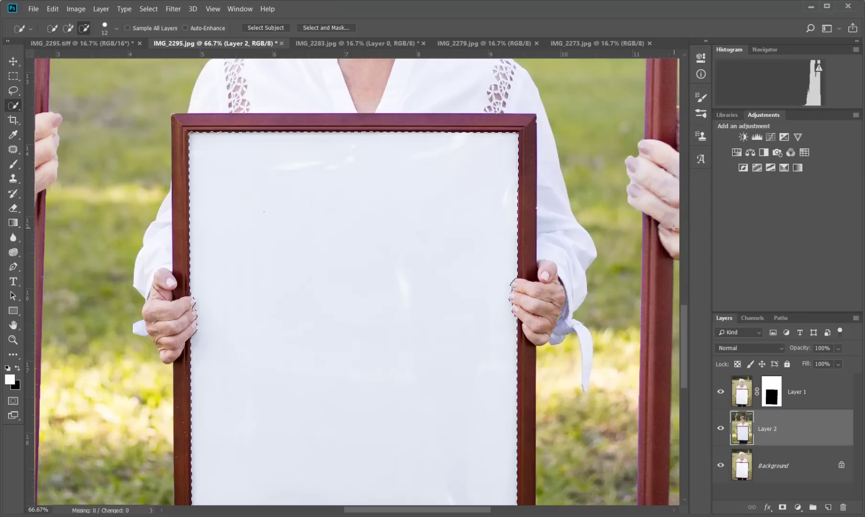
scroll(547, 294, down, 3)
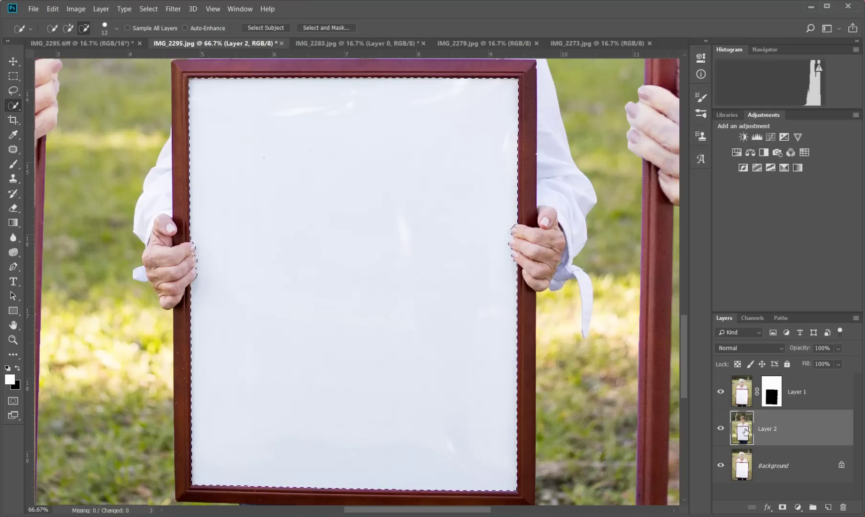
Add a layer mask to Layer 2 from the selection and invert it to hide the blank panel.
click(782, 507)
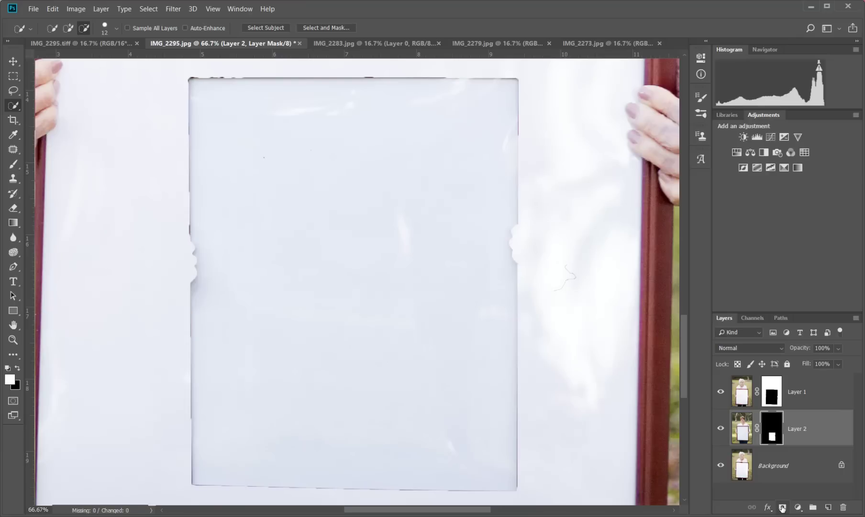
double_click(768, 427)
click(631, 208)
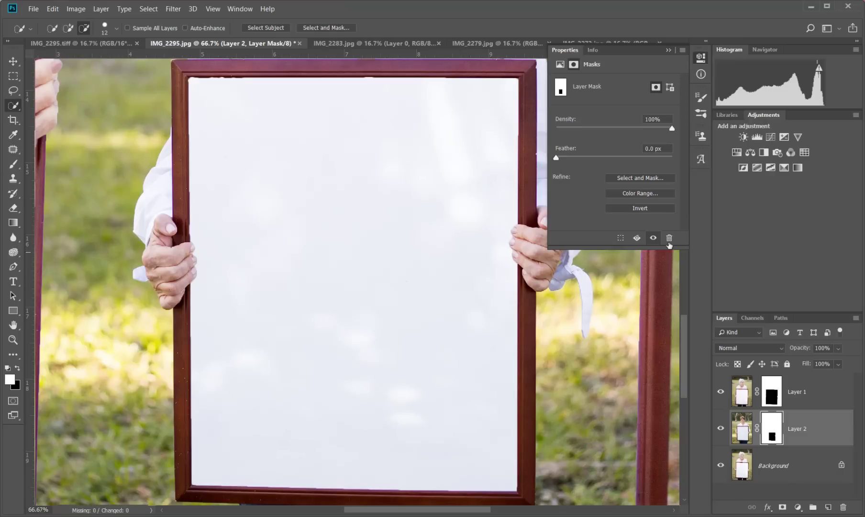
click(668, 50)
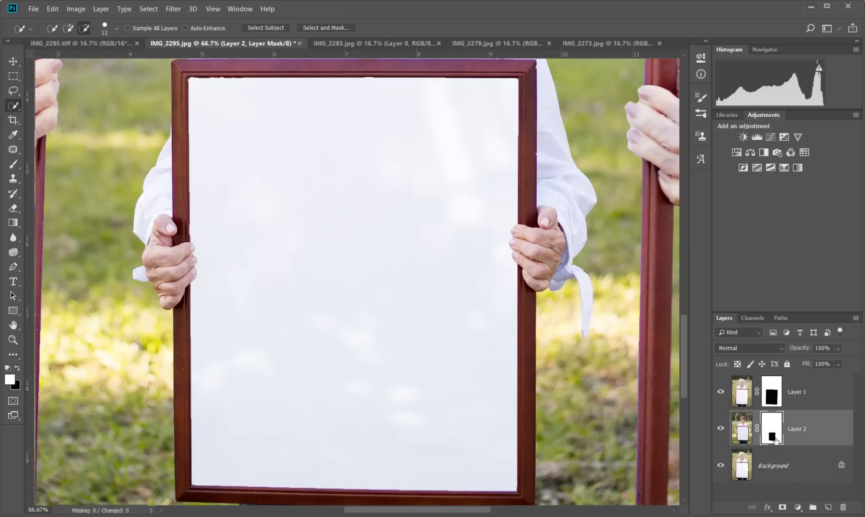
Unlock the background layer of IMG_2279.jpg and copy that photo into IMG_2295.jpg directly above Layer 2.
click(329, 42)
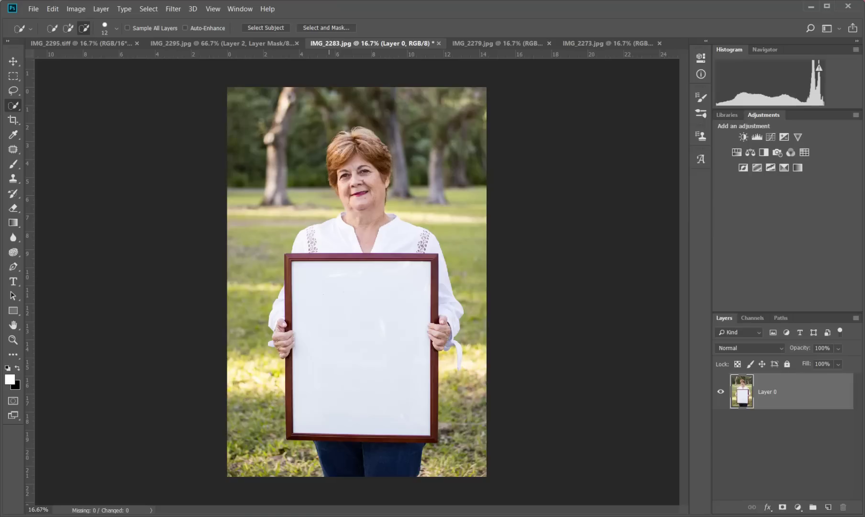
click(483, 43)
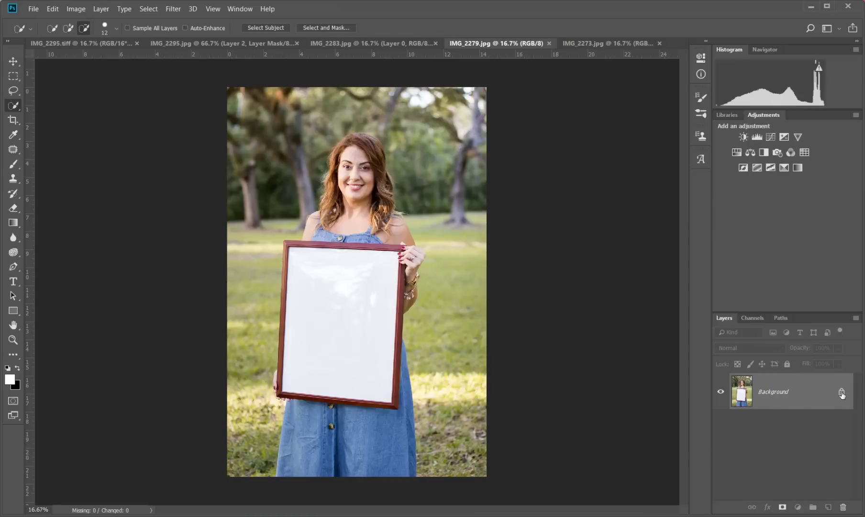
click(842, 392)
click(19, 64)
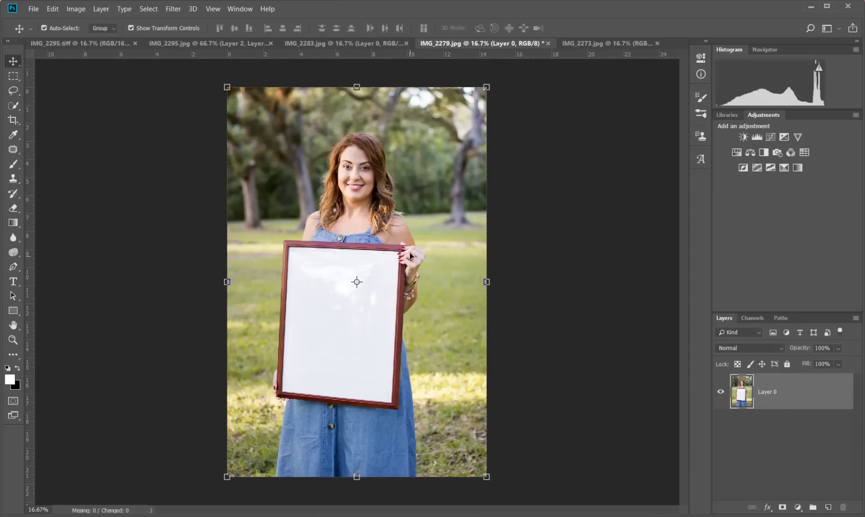
drag(412, 245, 332, 224)
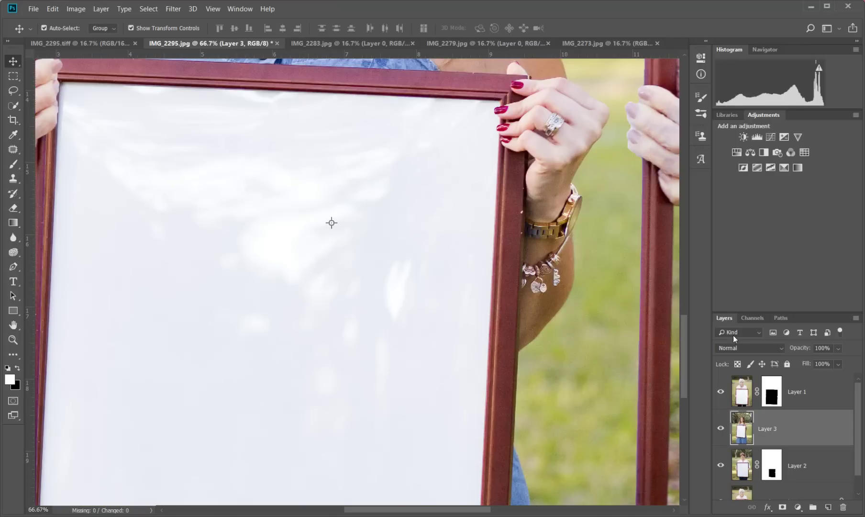
Move Layer 3 beneath Layer 2 in the layer stack so the photo sits behind the second frame.
key(ctrl+minus)
key(ctrl+minus)
key(ctrl+minus)
key(ctrl+minus)
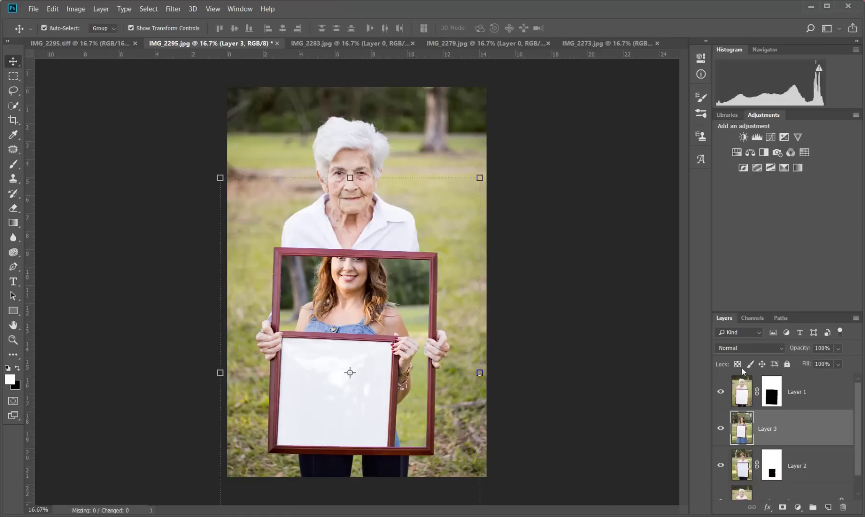
drag(809, 428, 809, 475)
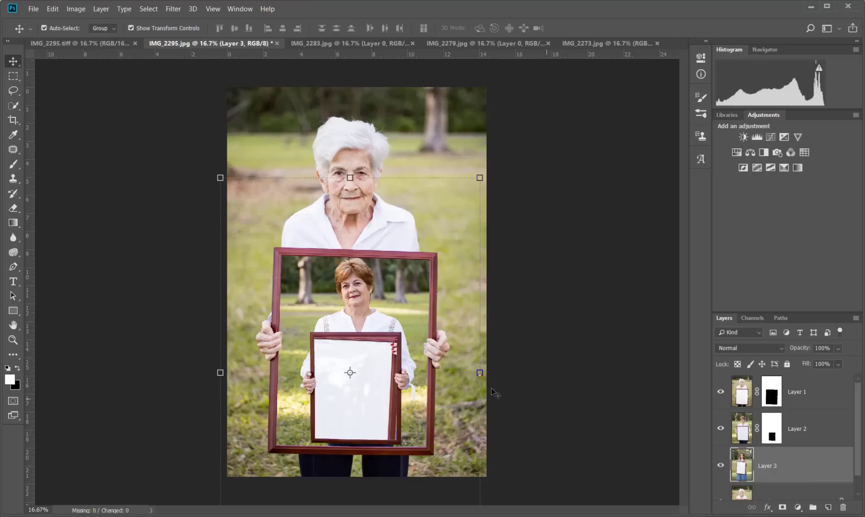
Scale Layer 3 proportionally to about 34% and fit it inside the opening of the second woman's frame.
click(439, 177)
click(203, 28)
drag(481, 180, 384, 343)
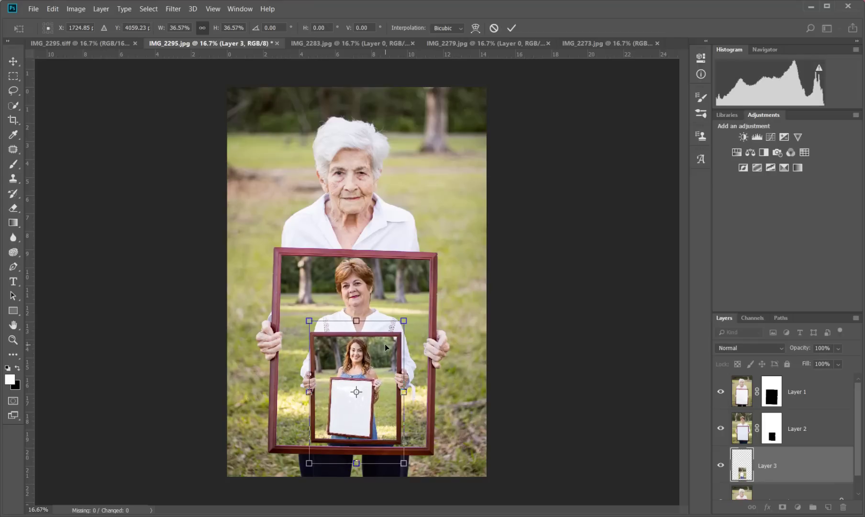
drag(399, 323, 398, 328)
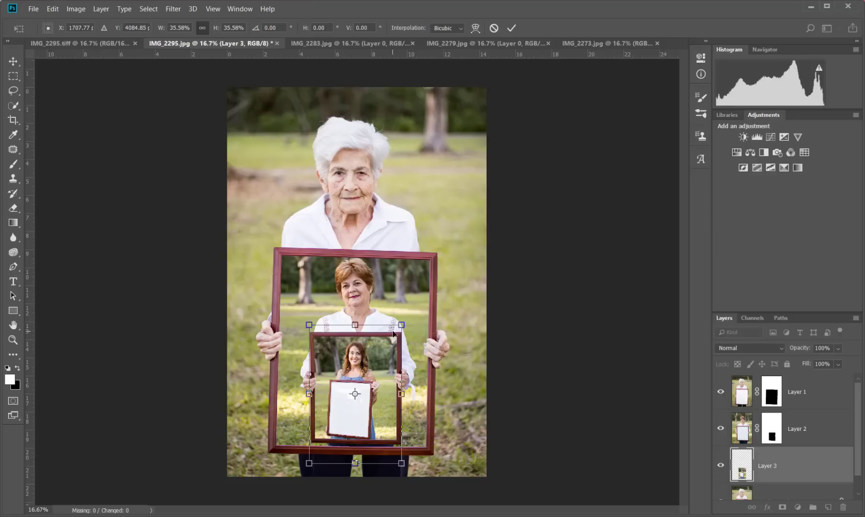
drag(401, 324, 383, 352)
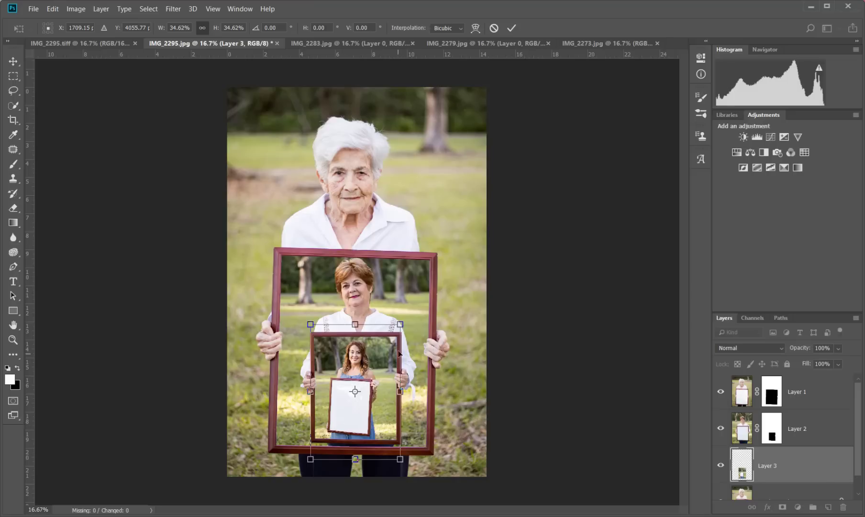
drag(400, 324, 393, 344)
click(511, 28)
click(565, 305)
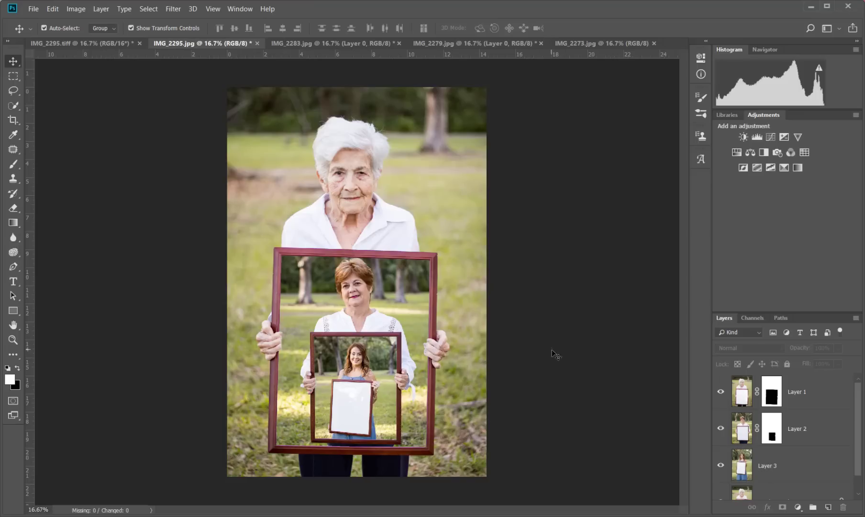
Examine how Layer 3 fits within the second frame's inner edges and between the hands holding it.
scroll(808, 449, down, 1)
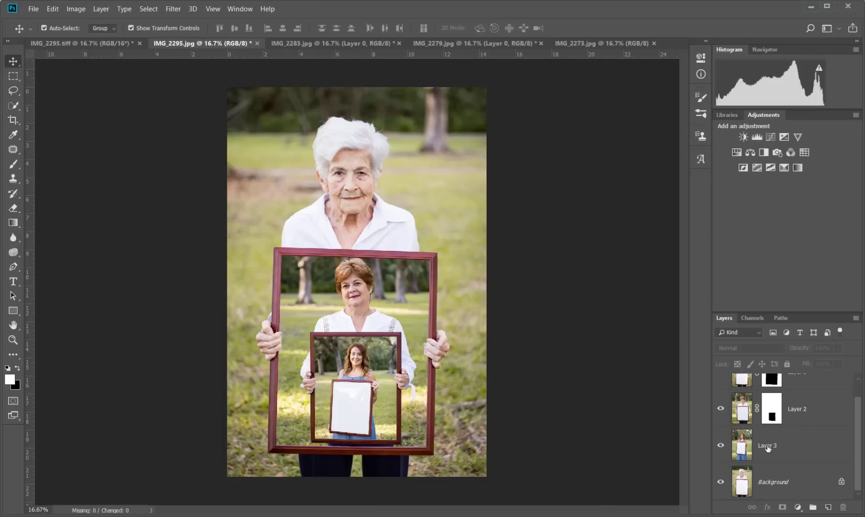
click(744, 450)
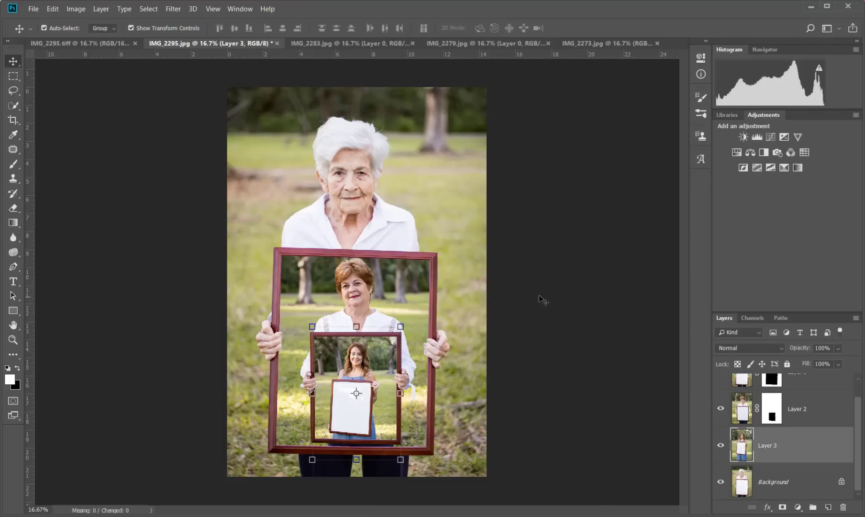
click(554, 298)
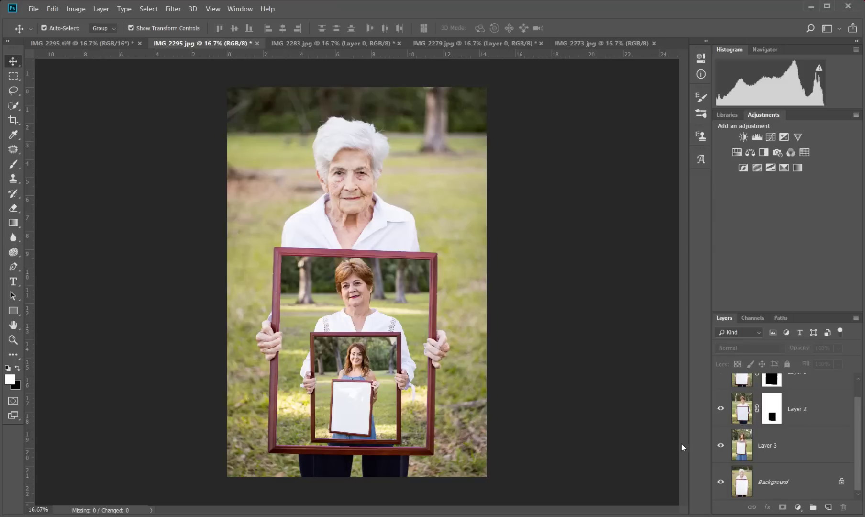
click(746, 446)
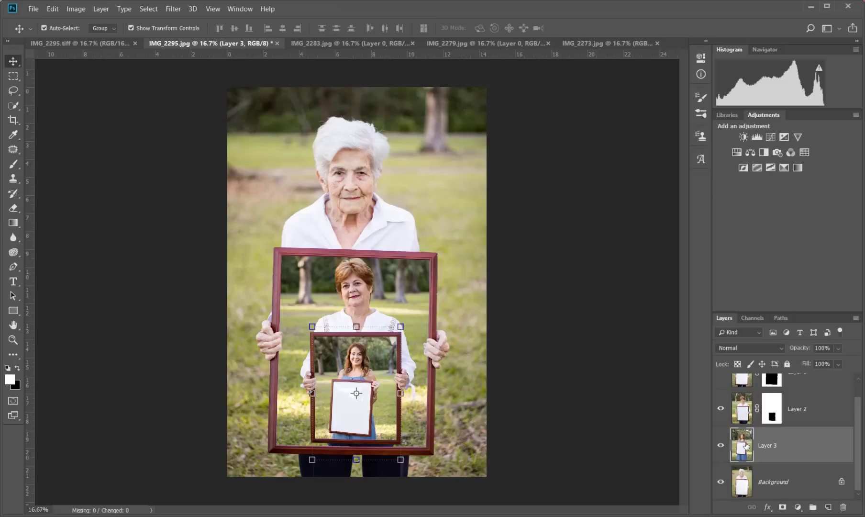
key(ctrl+plus)
key(ctrl+plus)
key(ctrl+plus)
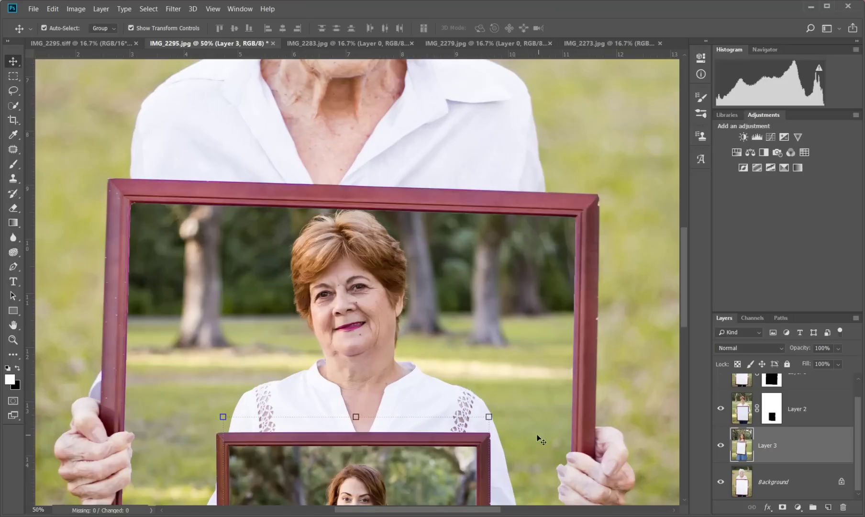
scroll(546, 434, down, 2)
scroll(469, 354, down, 8)
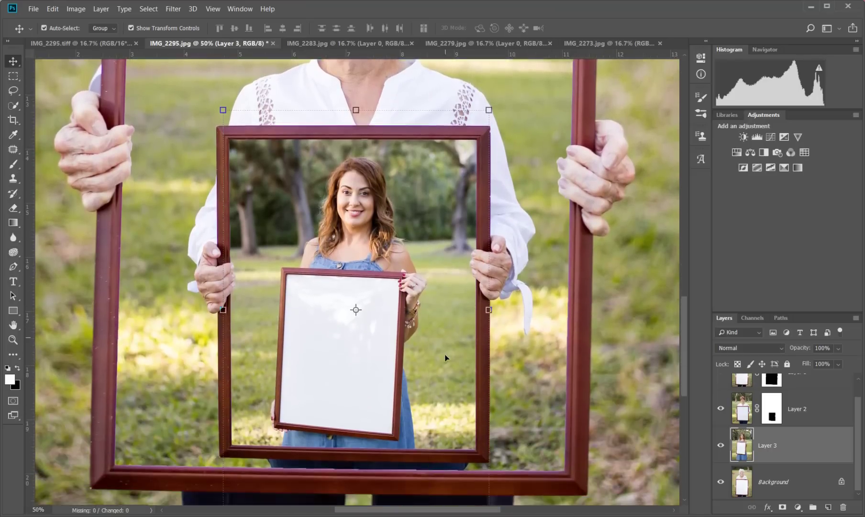
key(ctrl+plus)
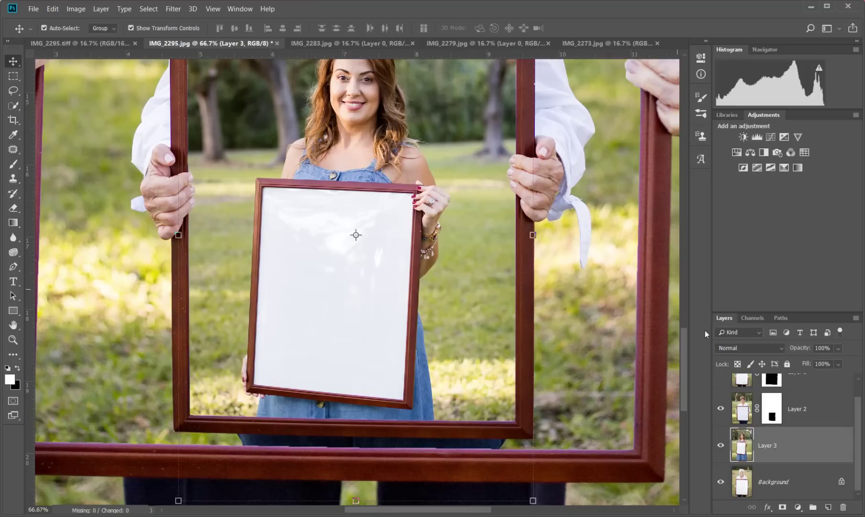
Select the blank white panel inside Layer 3's frame with the Quick Selection tool.
click(14, 105)
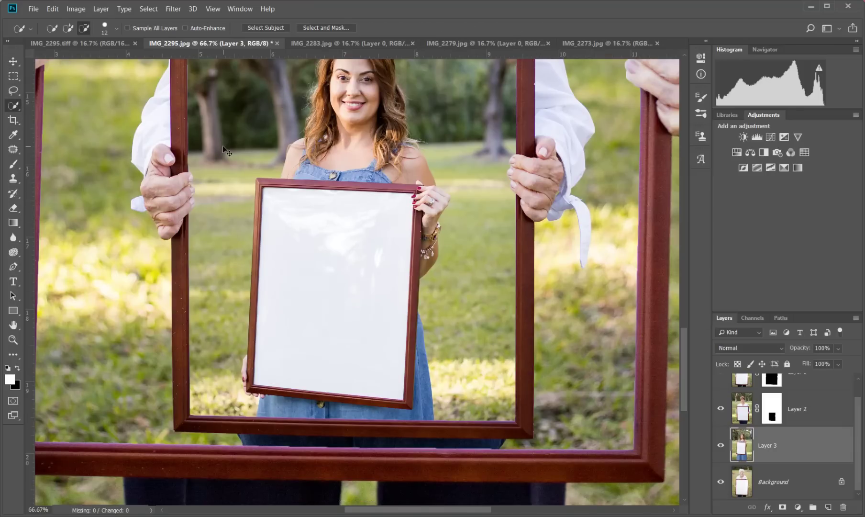
key(ctrl+plus)
key(ctrl+plus)
scroll(271, 200, up, 4)
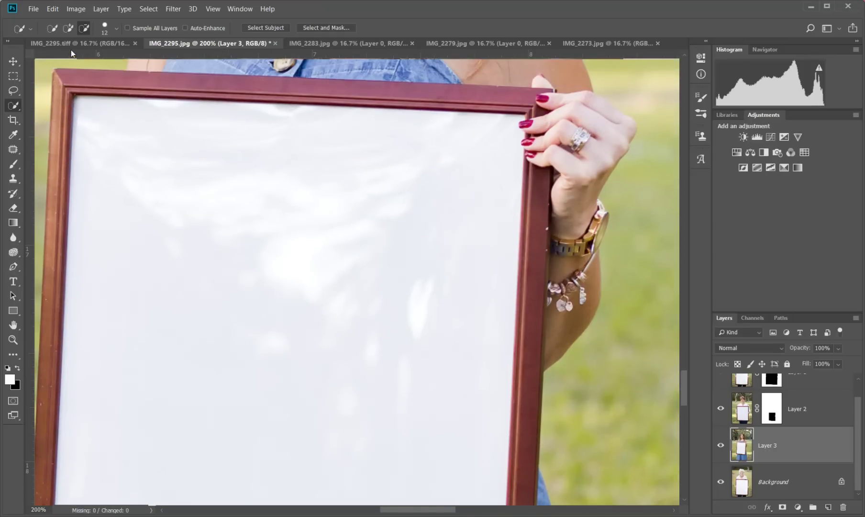
click(84, 103)
mouse_move(195, 107)
mouse_down()
mouse_move(499, 126)
mouse_move(507, 171)
mouse_move(505, 123)
mouse_move(510, 200)
mouse_move(483, 251)
mouse_up()
scroll(413, 192, down, 10)
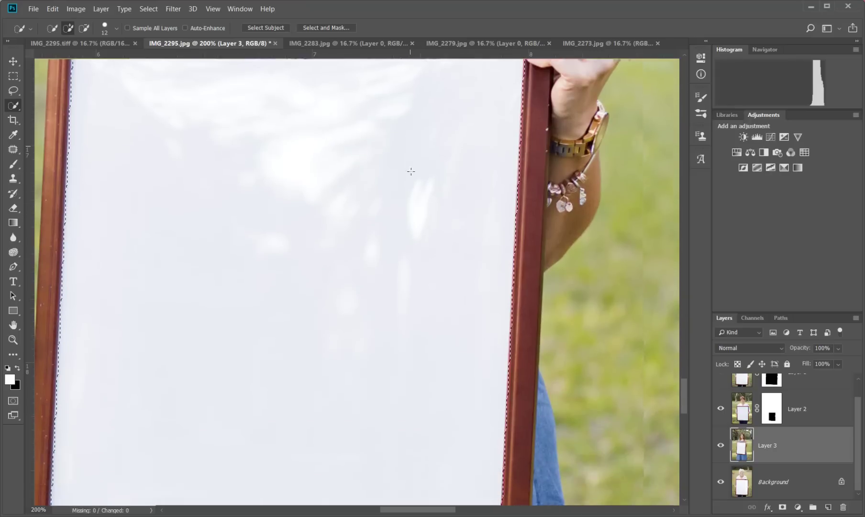
scroll(412, 162, up, 15)
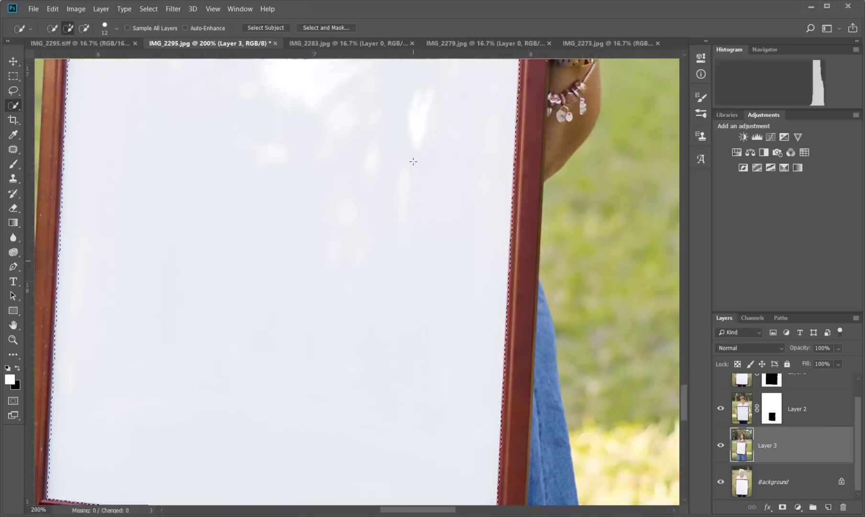
Refine the panel selection along the frame's upper inner edge and around the fingers with red nails.
click(84, 30)
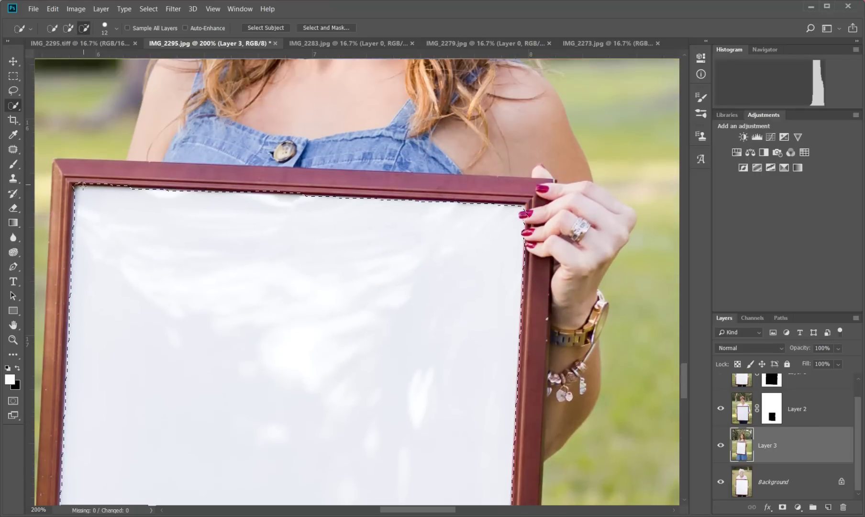
drag(75, 181, 92, 176)
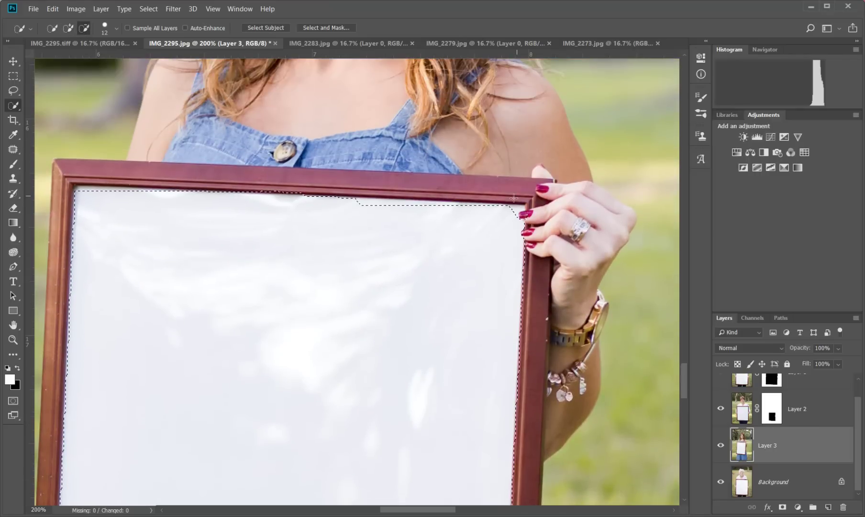
click(67, 27)
click(84, 28)
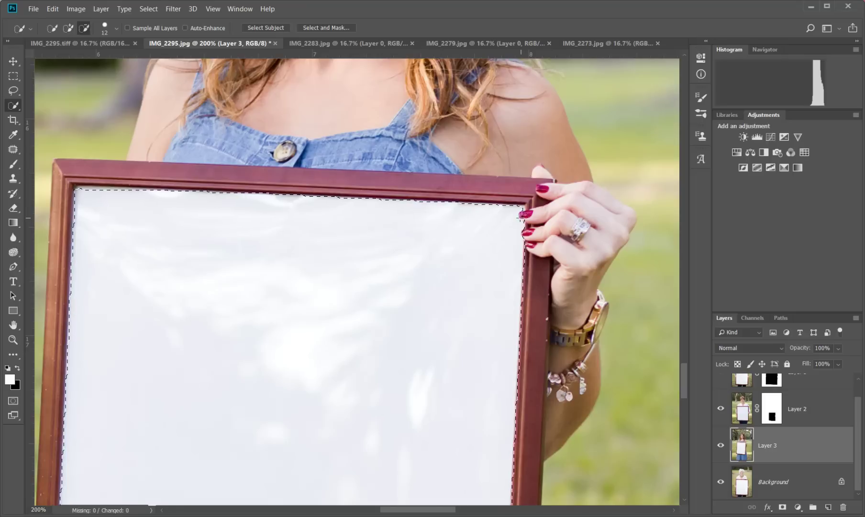
key(shift)
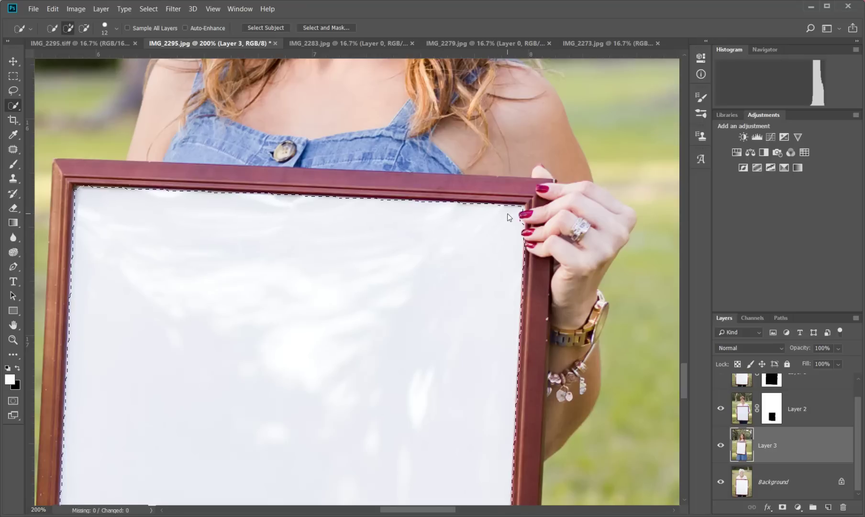
shift+click(514, 209)
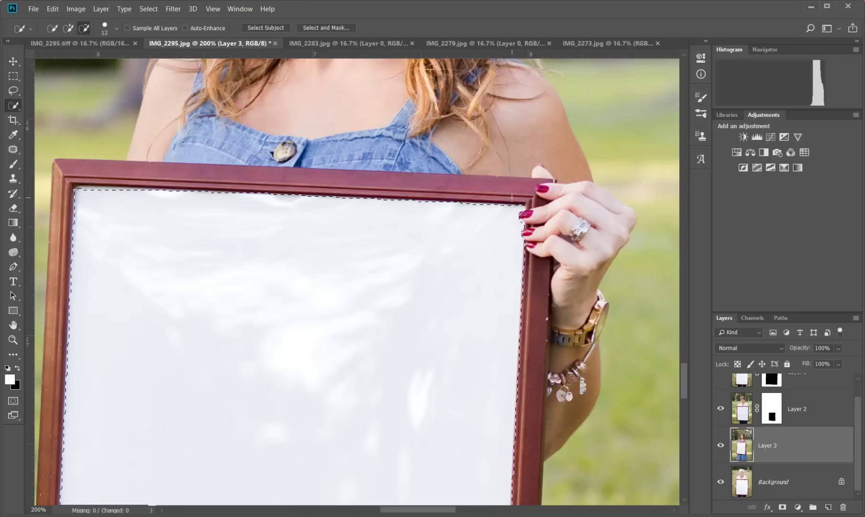
shift+click(529, 206)
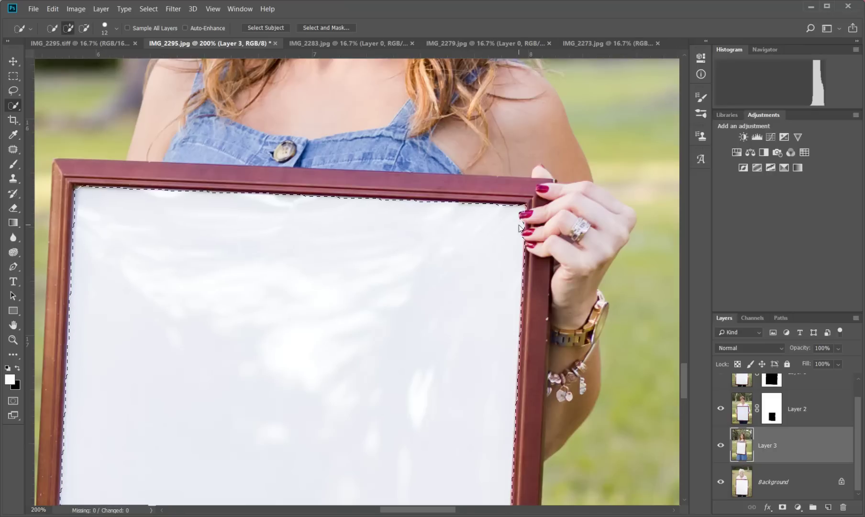
Try to extend the panel selection along the frame's left inner edge, and undo the stroke.
scroll(196, 206, down, 1)
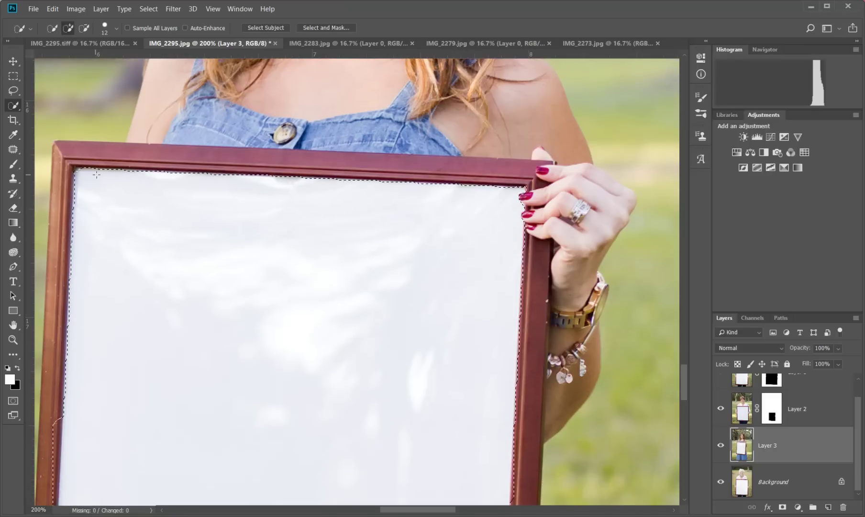
scroll(127, 193, down, 5)
scroll(85, 129, up, 3)
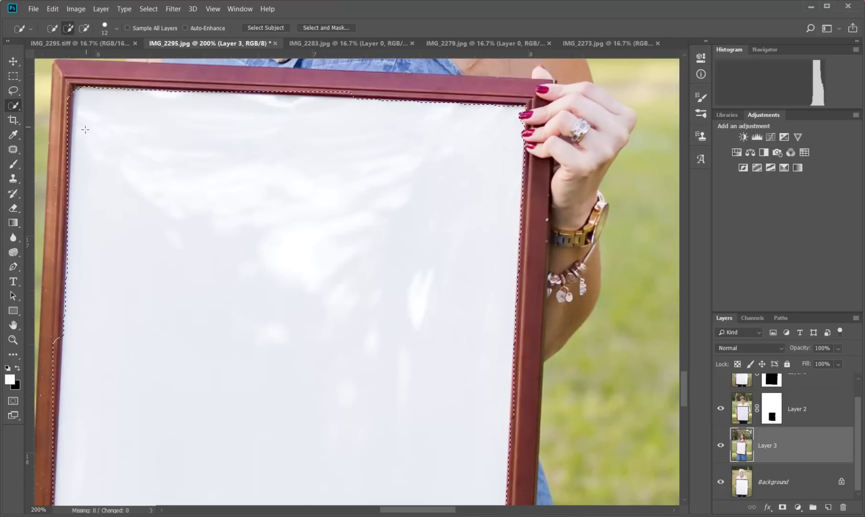
key(ctrl+z)
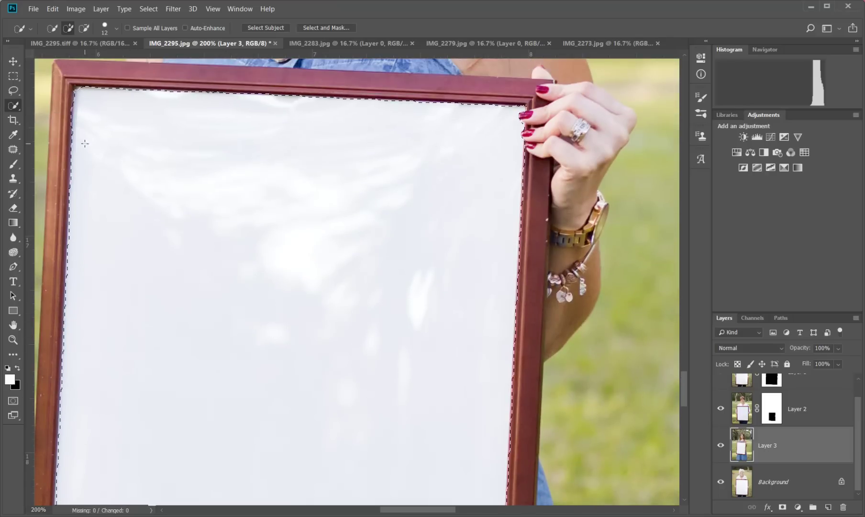
Touch up the panel selection along the frame's left and right inner edges and its upper-left corner, undoing stray strokes.
key(alt)
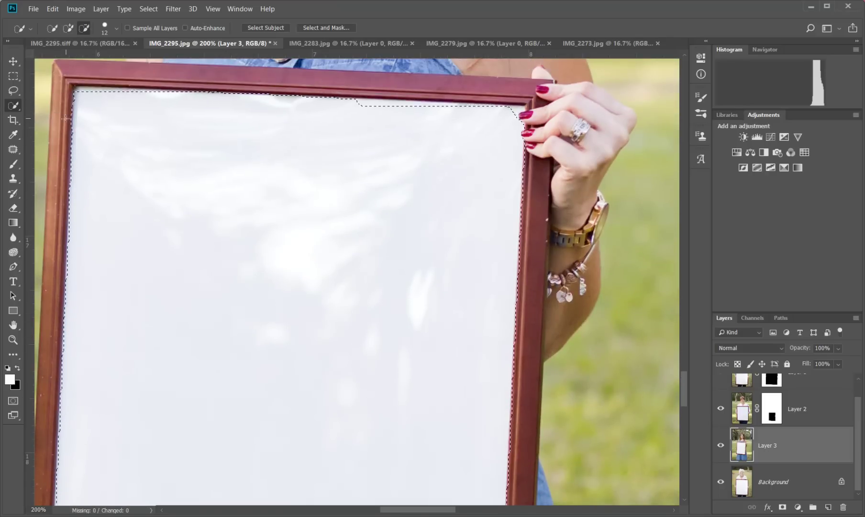
scroll(125, 187, down, 6)
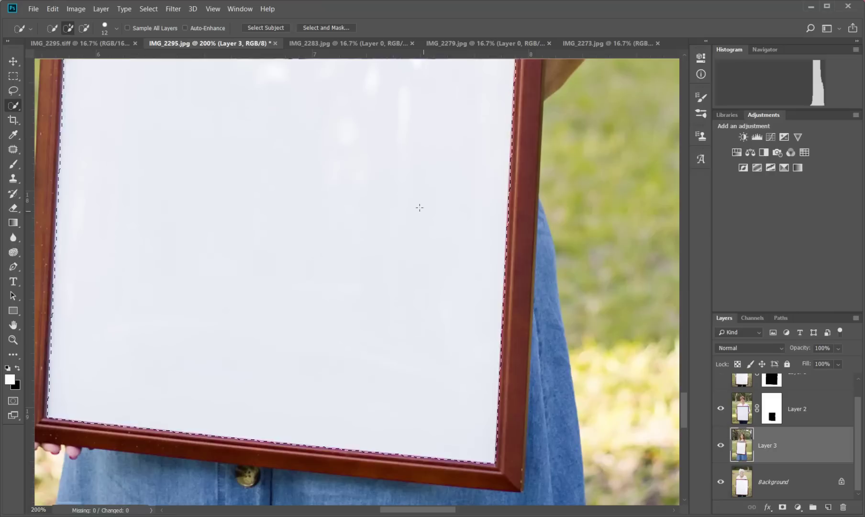
scroll(512, 200, up, 1)
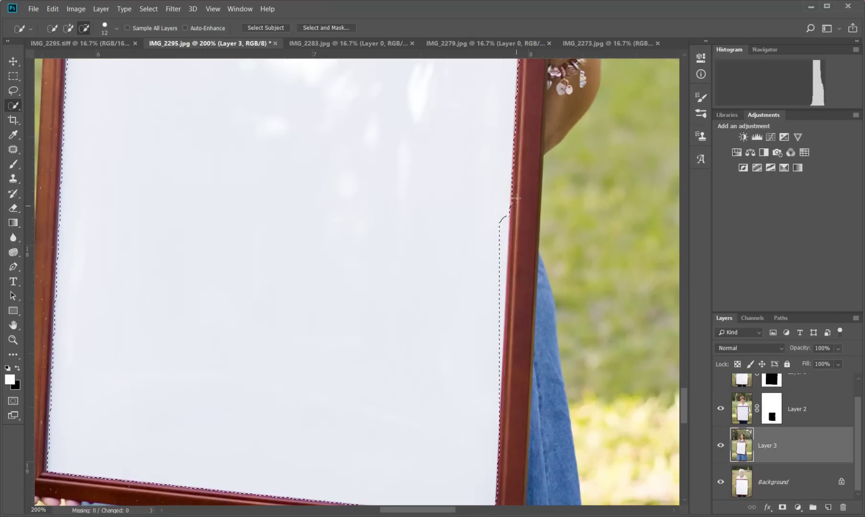
scroll(516, 223, down, 2)
scroll(457, 325, left, 3)
scroll(457, 325, up, 6)
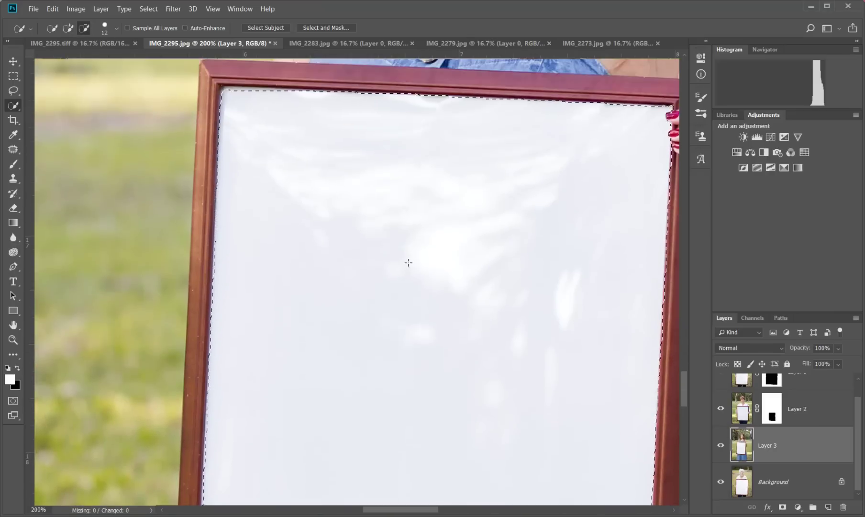
click(216, 90)
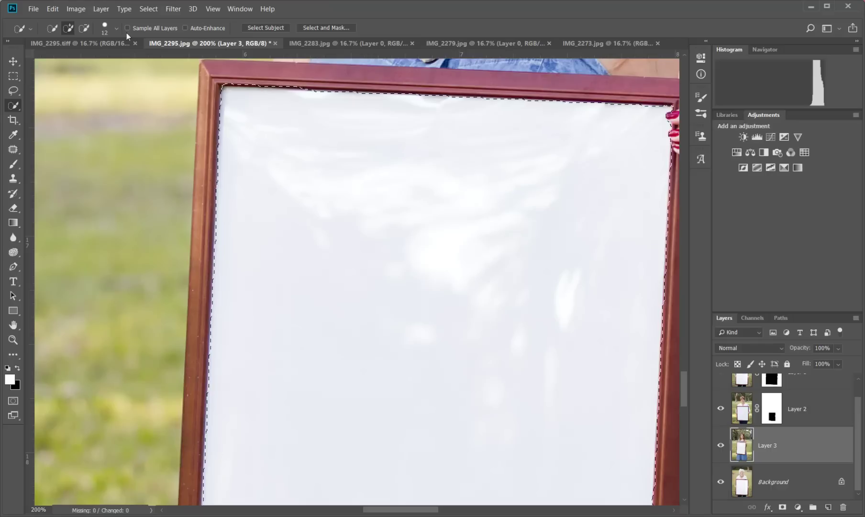
key(alt)
key(ctrl+z)
key(ctrl+z)
key(ctrl+z)
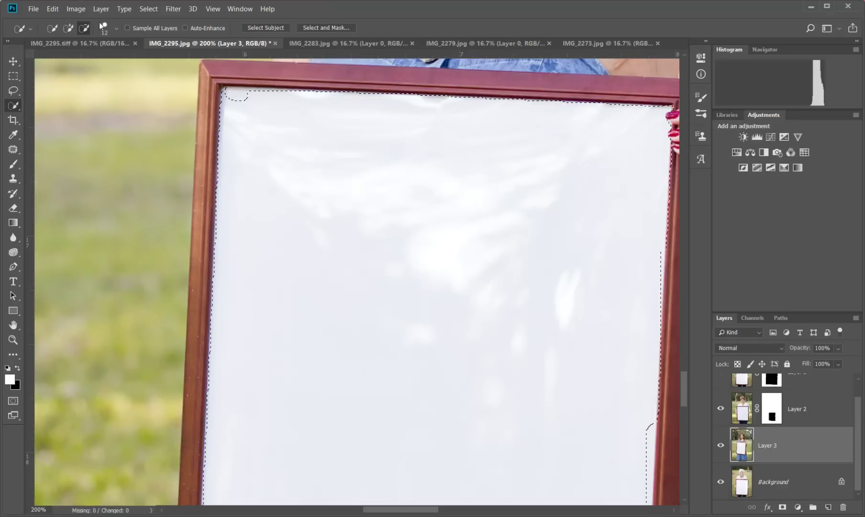
Add a layer mask to Layer 3 from the panel selection.
key(ctrl+minus)
key(ctrl+minus)
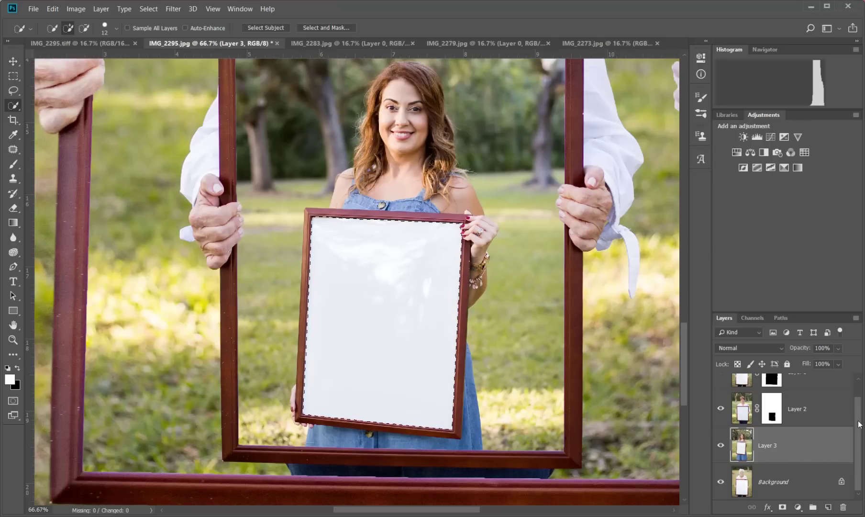
drag(859, 424, 860, 410)
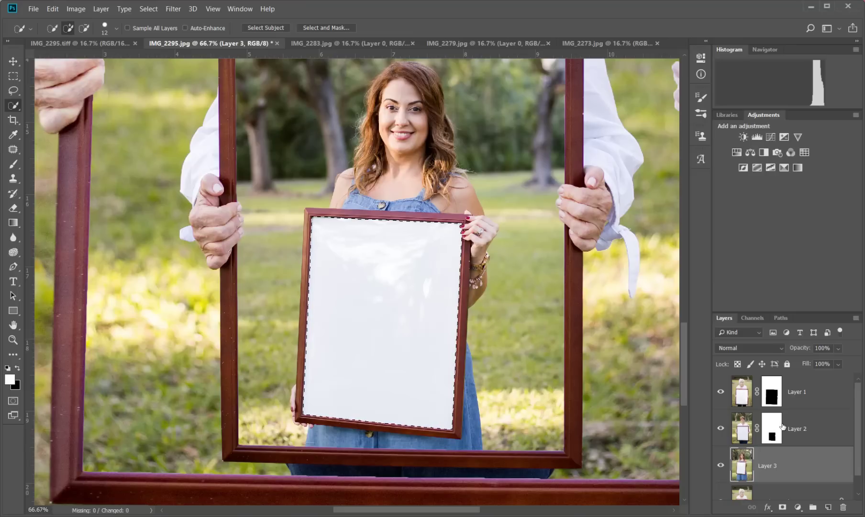
click(783, 508)
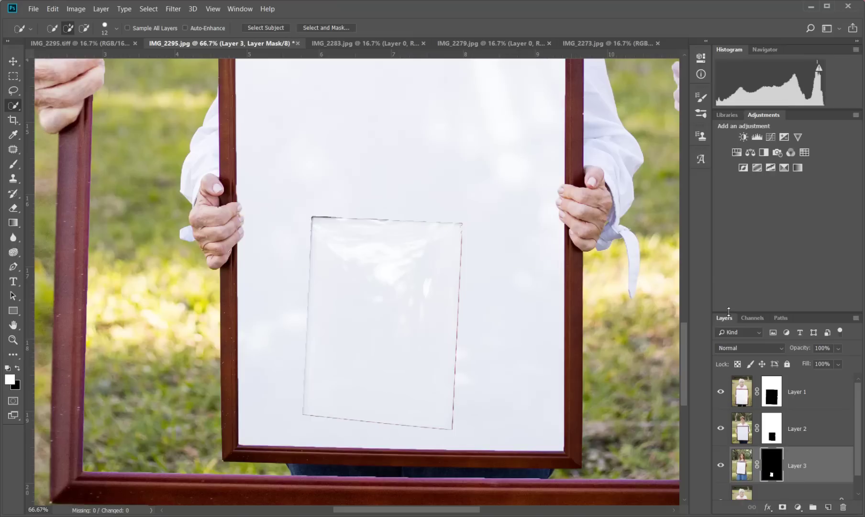
Invert the Layer 3 mask so only the blank panel of the woman's frame is hidden.
drag(685, 401, 685, 372)
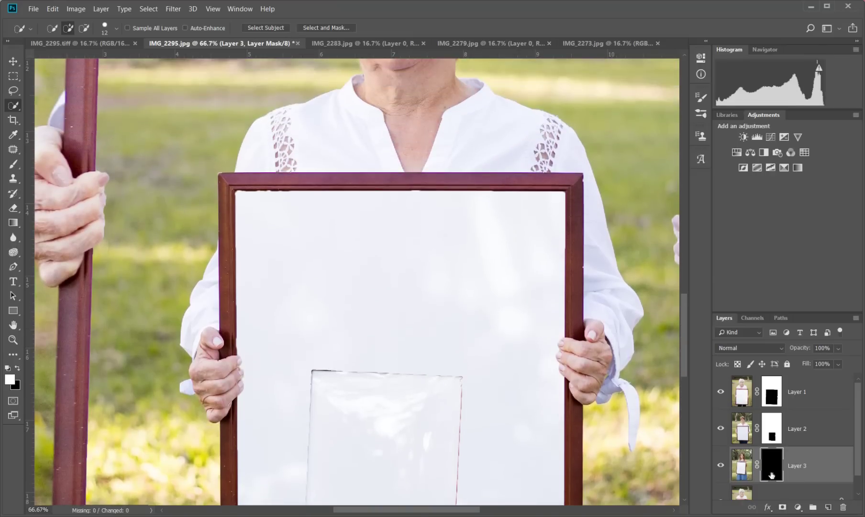
double_click(770, 466)
click(658, 208)
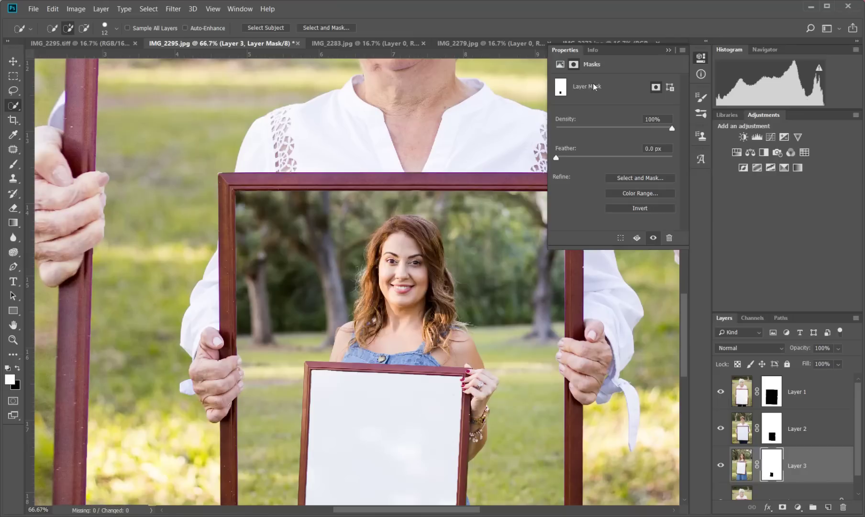
click(666, 50)
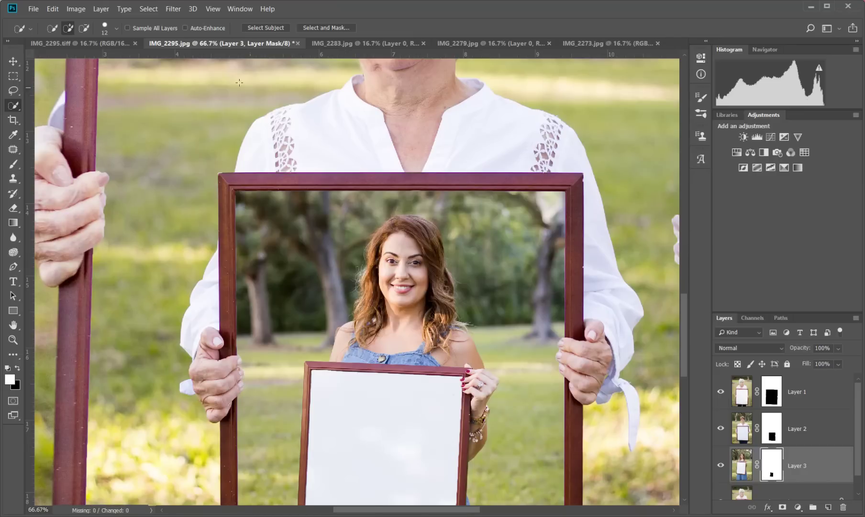
Unlock the girl's photo in IMG_2273.jpg and copy it into IMG_2295.jpg as a new layer.
click(601, 43)
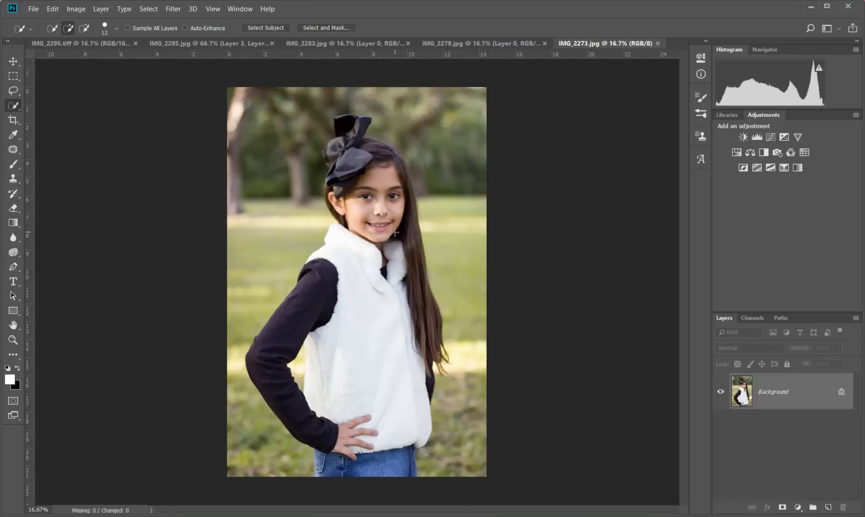
click(12, 63)
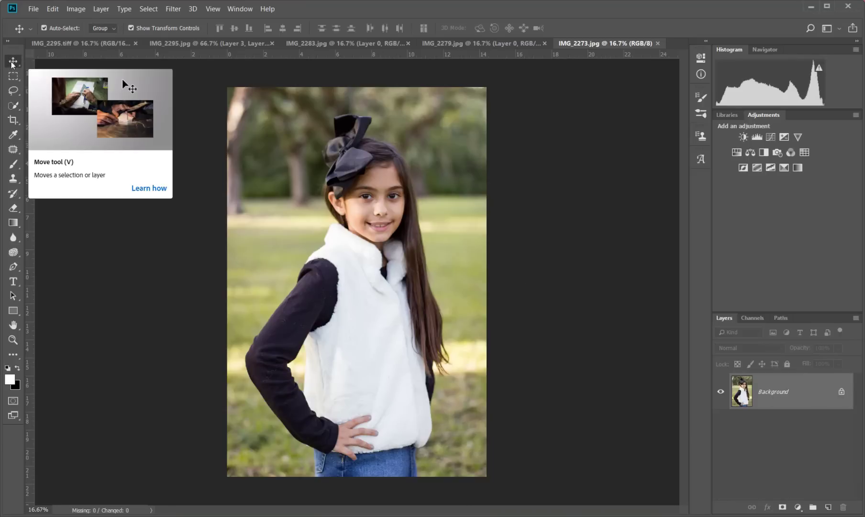
click(841, 393)
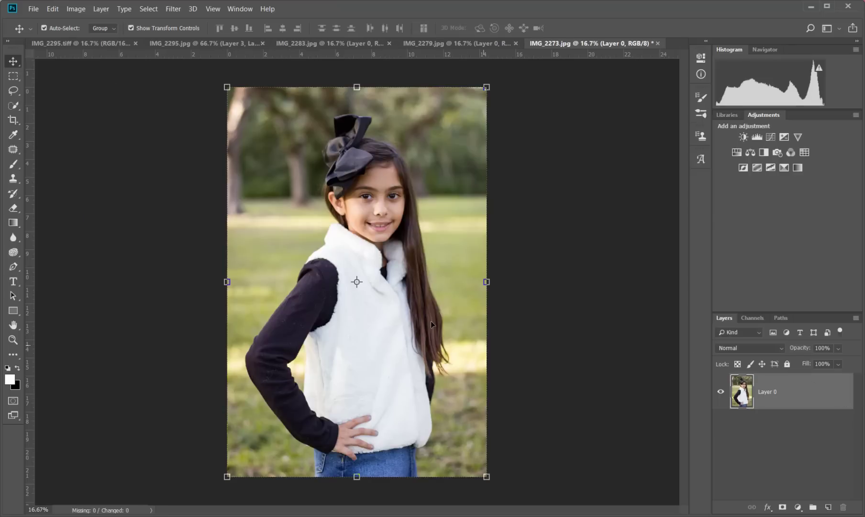
drag(367, 284, 408, 402)
key(ctrl+minus)
key(ctrl+minus)
key(ctrl+minus)
key(ctrl+minus)
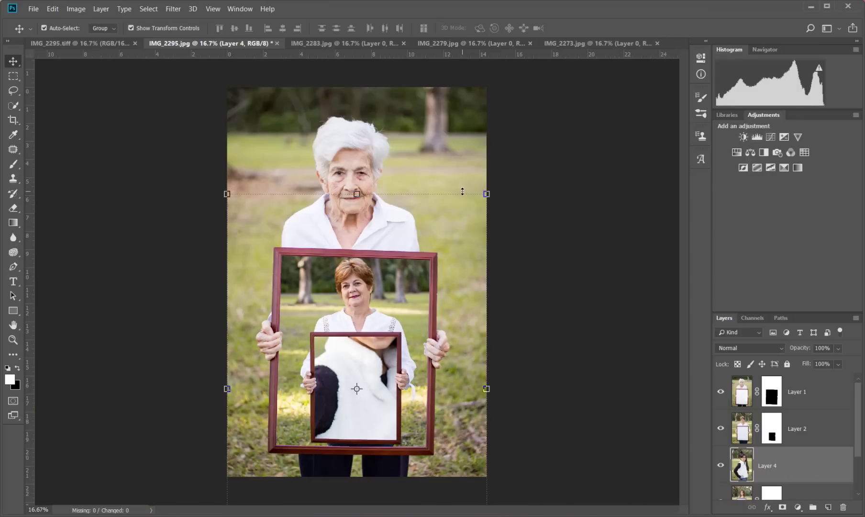
Scale the girl's photo proportionally to 28.29% and position it over the innermost frames.
key(ctrl+t)
click(201, 28)
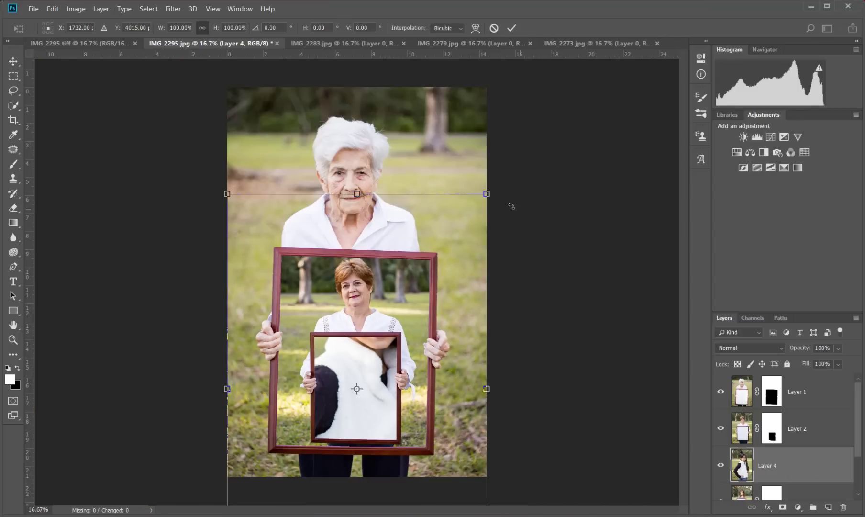
drag(486, 193, 424, 256)
drag(374, 326, 363, 346)
drag(400, 318, 392, 352)
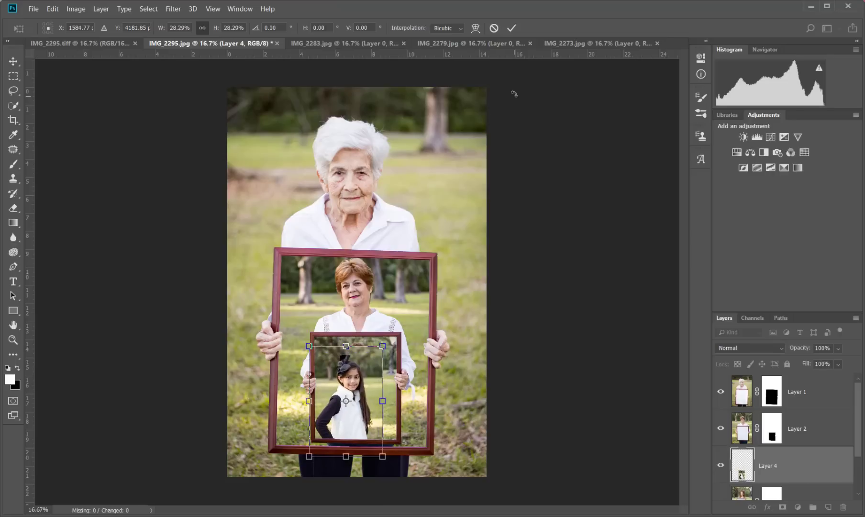
drag(362, 382, 373, 380)
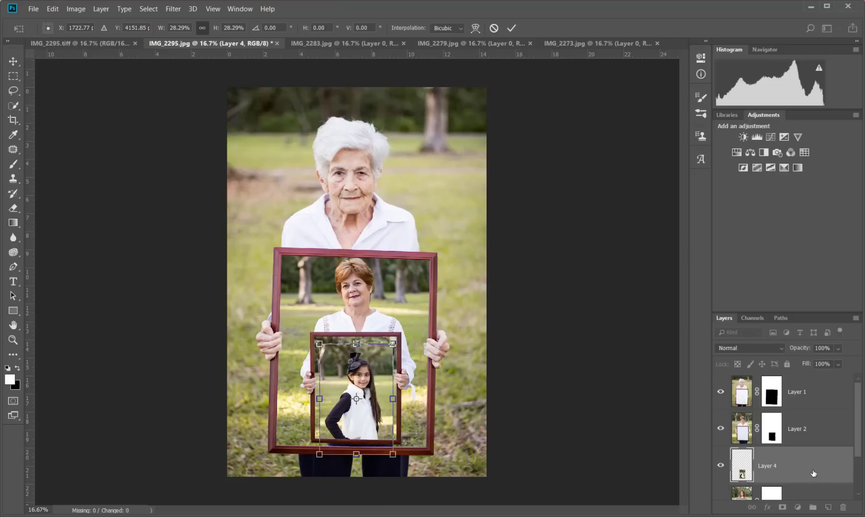
click(511, 28)
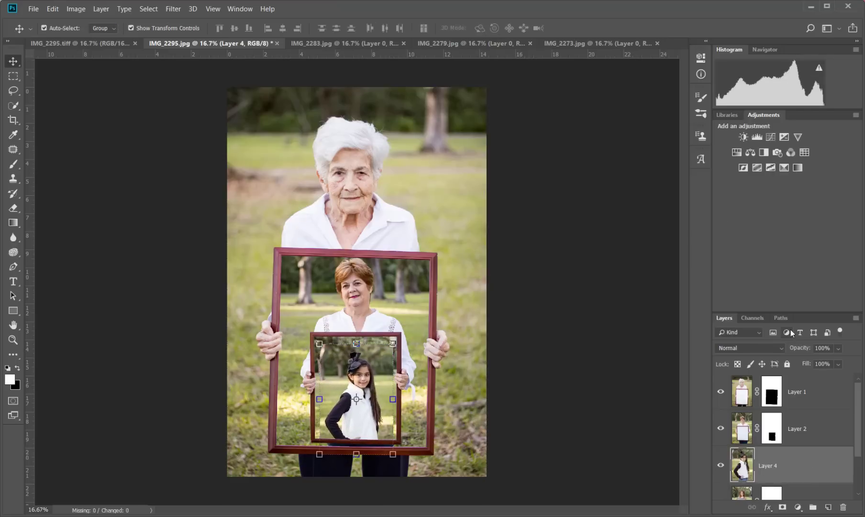
Move Layer 4 below Layer 3 and scale the girl's photo proportionally to 55.15% over the smallest frame.
scroll(787, 456, down, 2)
drag(794, 418, 786, 456)
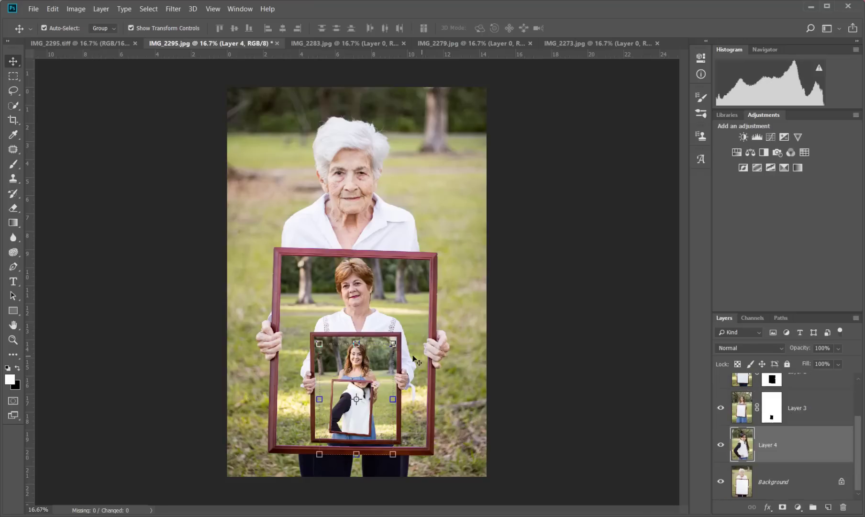
click(367, 341)
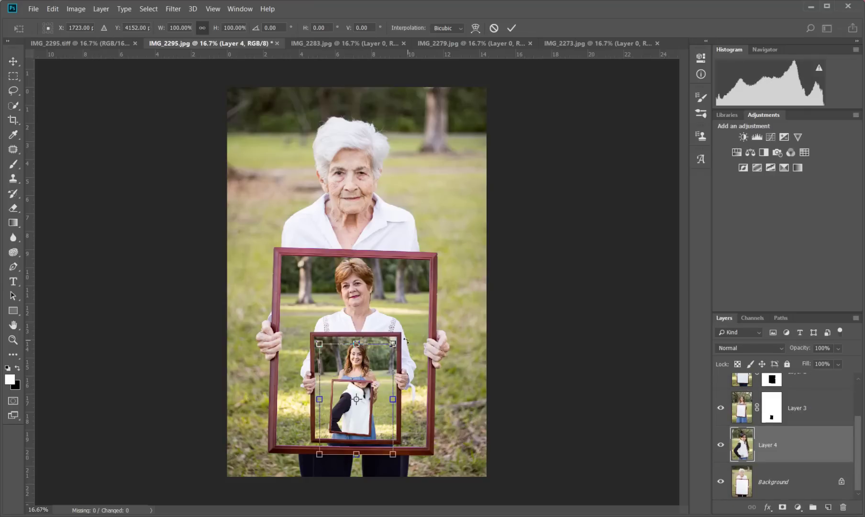
drag(392, 343, 368, 397)
scroll(858, 415, up, 3)
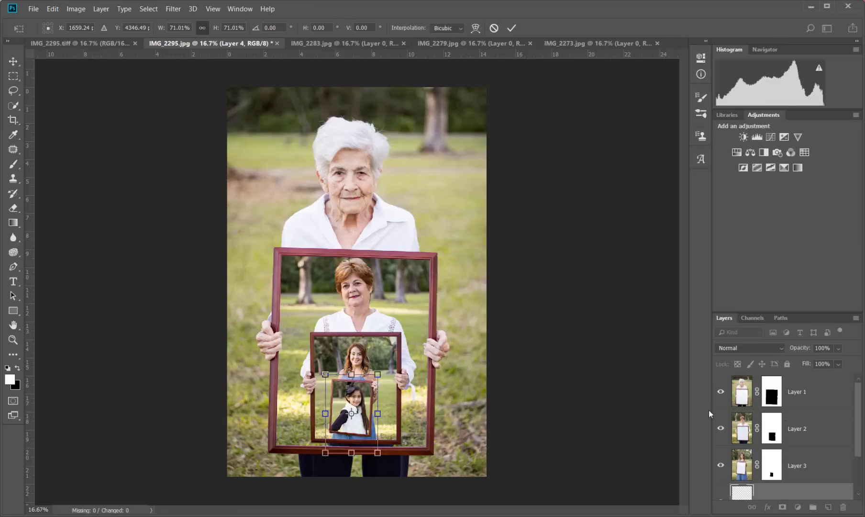
drag(377, 373, 365, 393)
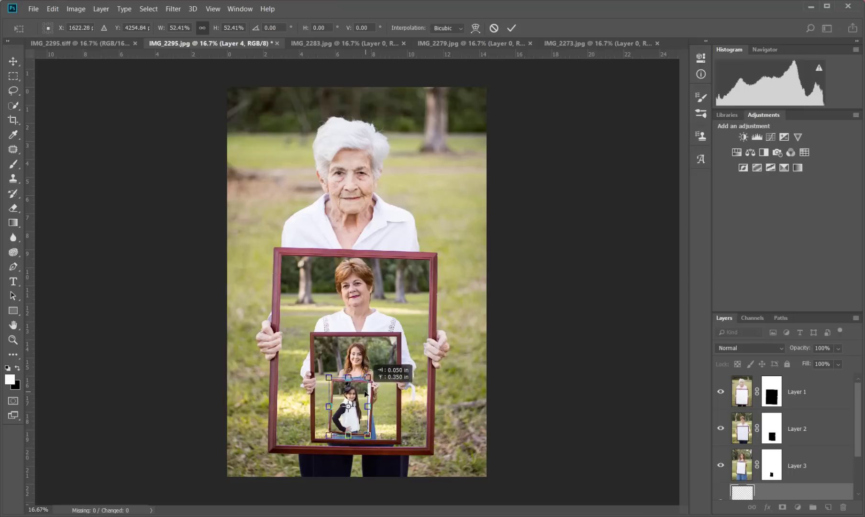
mouse_move(368, 435)
mouse_down()
mouse_move(376, 437)
mouse_move(369, 418)
mouse_up()
Shift the girl's photo slightly left, enlarge it to 56.47% to fill the smallest frame, and apply the transform.
key(ctrl+plus)
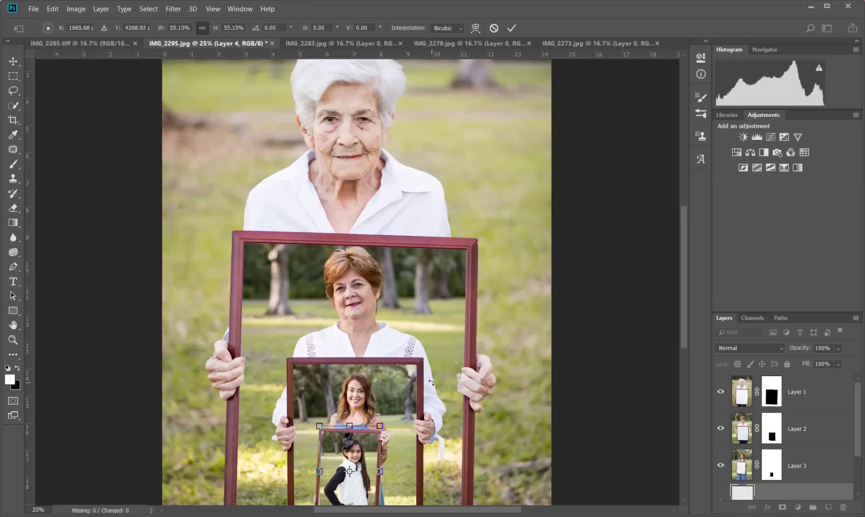
scroll(432, 369, down, 3)
key(ctrl+plus)
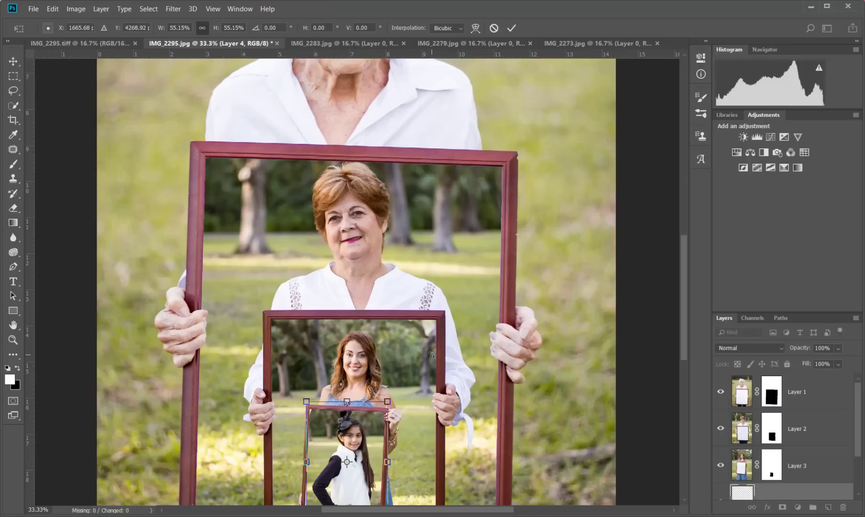
scroll(333, 369, down, 2)
drag(334, 370, 329, 370)
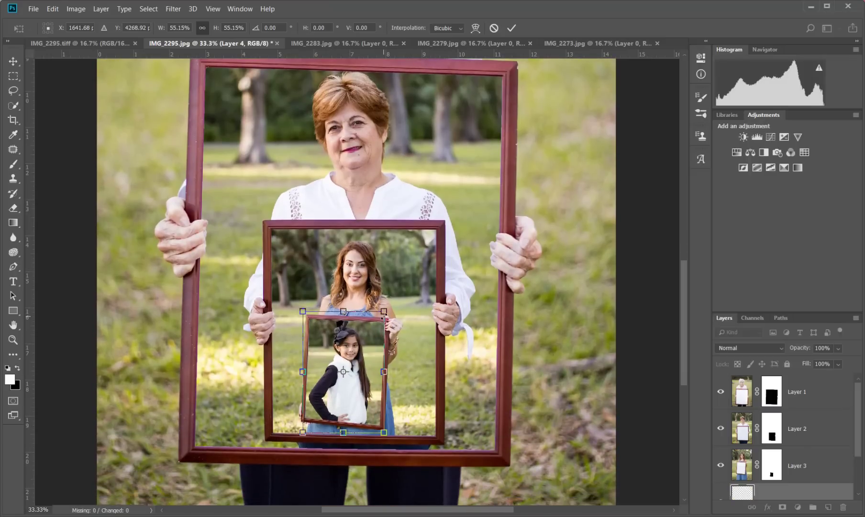
drag(370, 344, 385, 317)
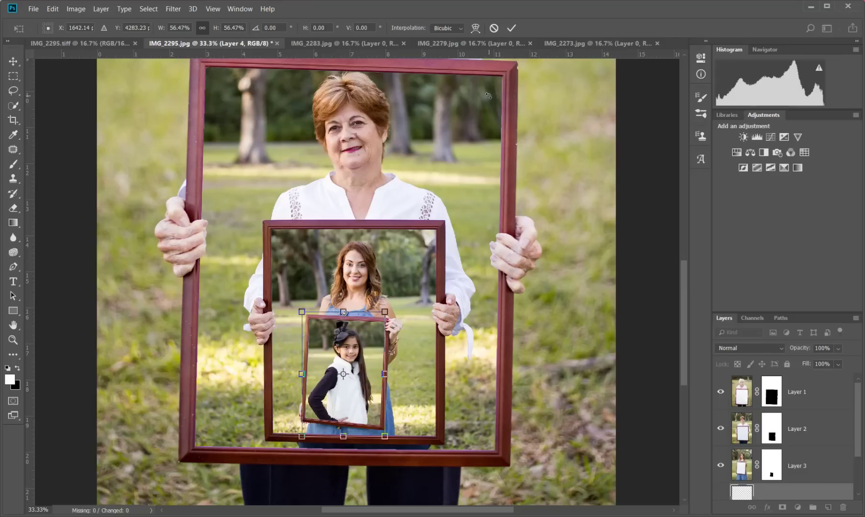
click(511, 28)
click(640, 298)
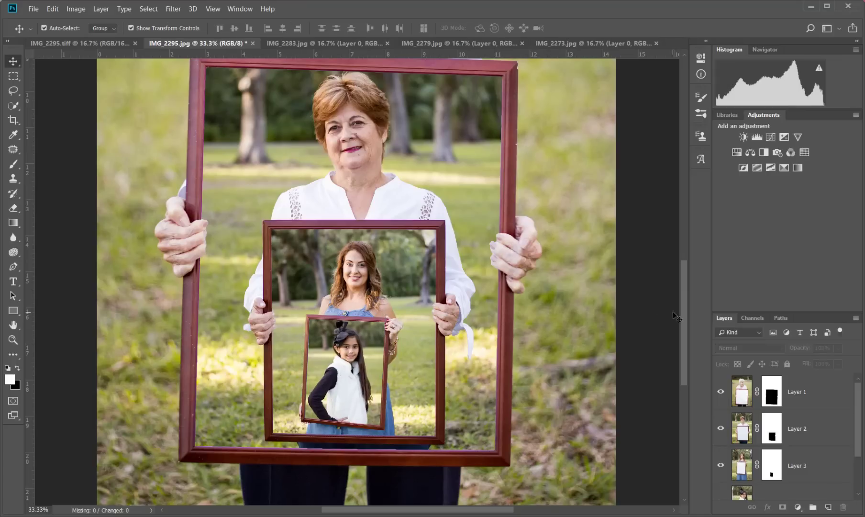
Enlarge Layer 3, the woman in the denim top, proportionally to 103.29% within her surrounding frame.
mouse_move(682, 315)
mouse_down()
mouse_move(682, 329)
mouse_move(682, 317)
mouse_up()
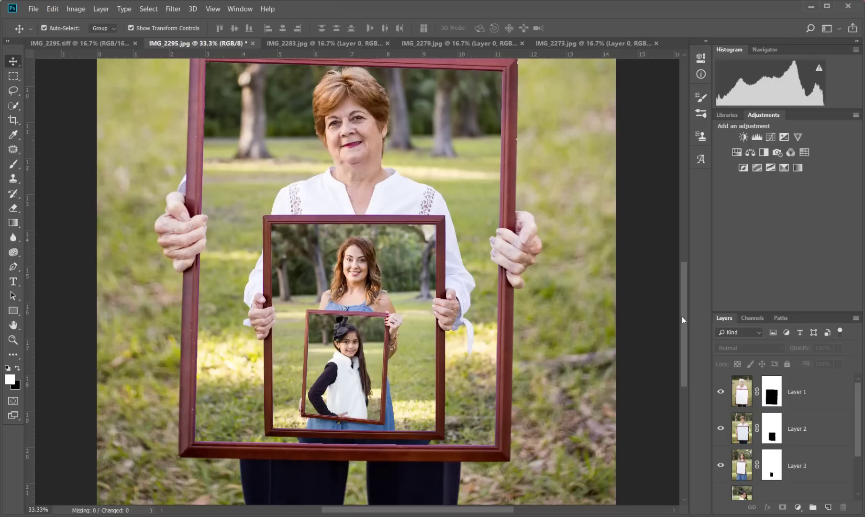
drag(681, 316, 683, 312)
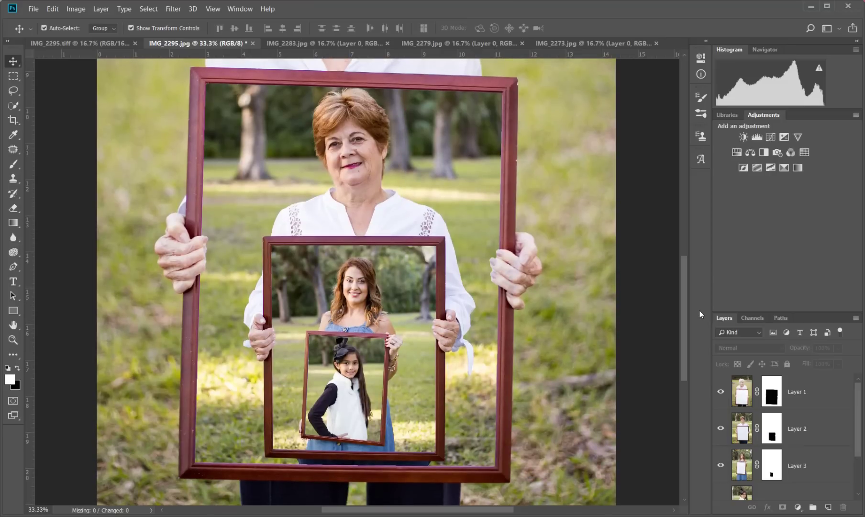
drag(699, 310, 702, 292)
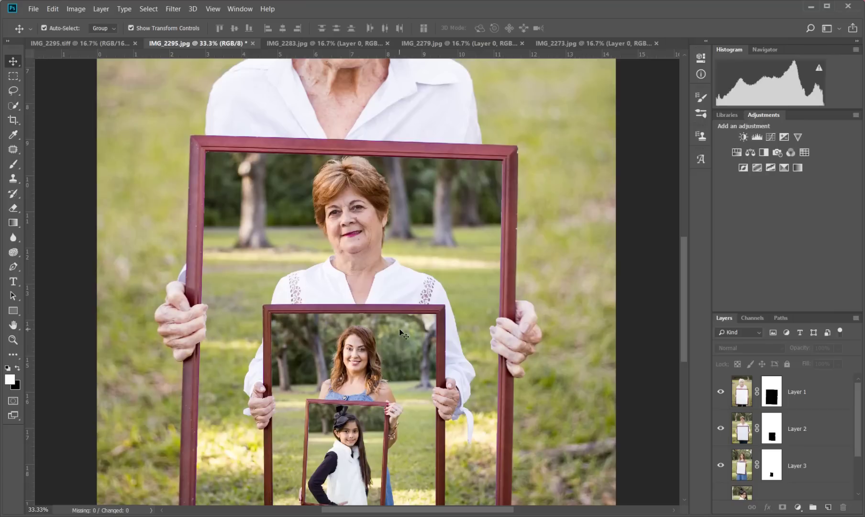
click(426, 324)
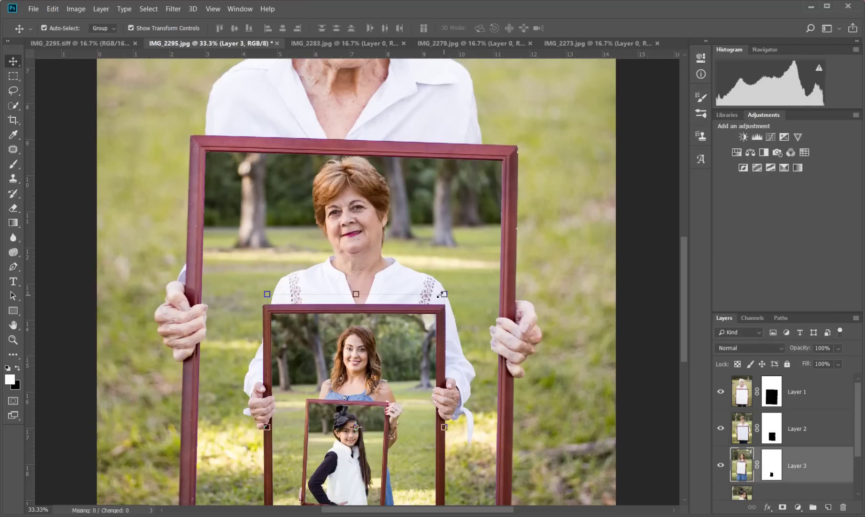
click(428, 296)
click(402, 328)
click(420, 293)
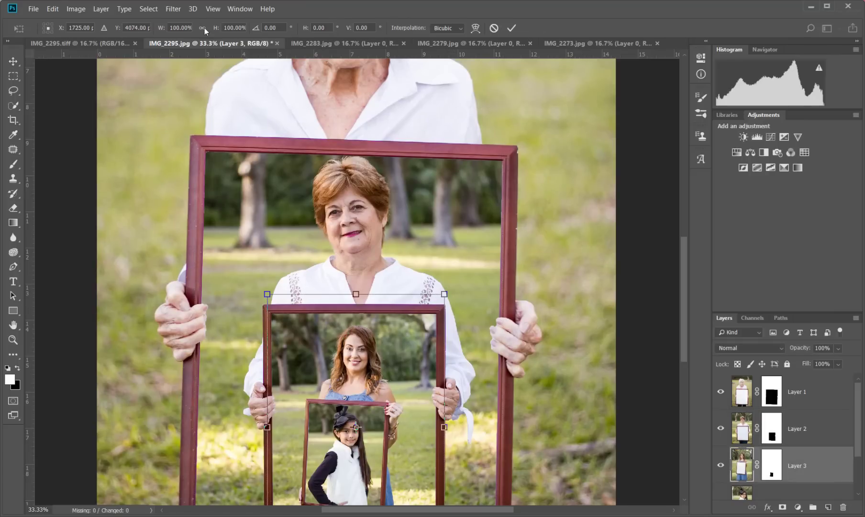
drag(444, 293, 452, 284)
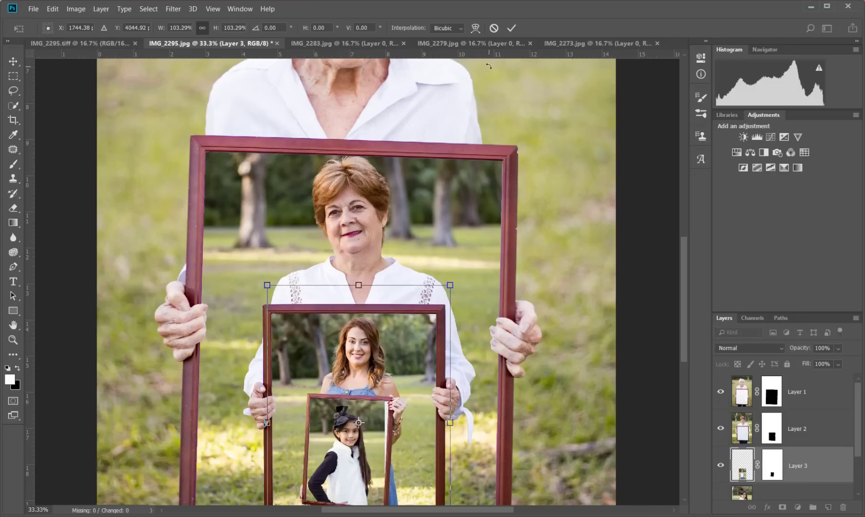
click(511, 28)
Shift Layer 4 slightly right and stretch it to 103.80% width and 101.09% height to fill the smallest frame.
click(378, 407)
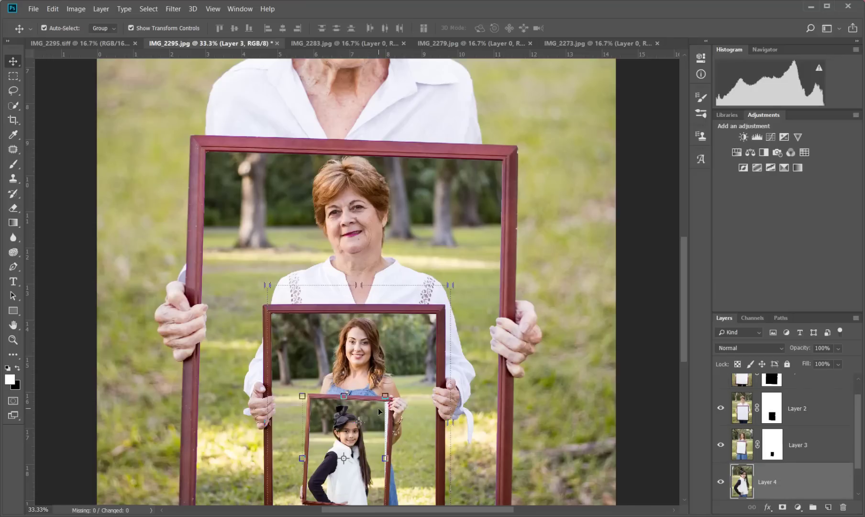
drag(378, 407, 382, 408)
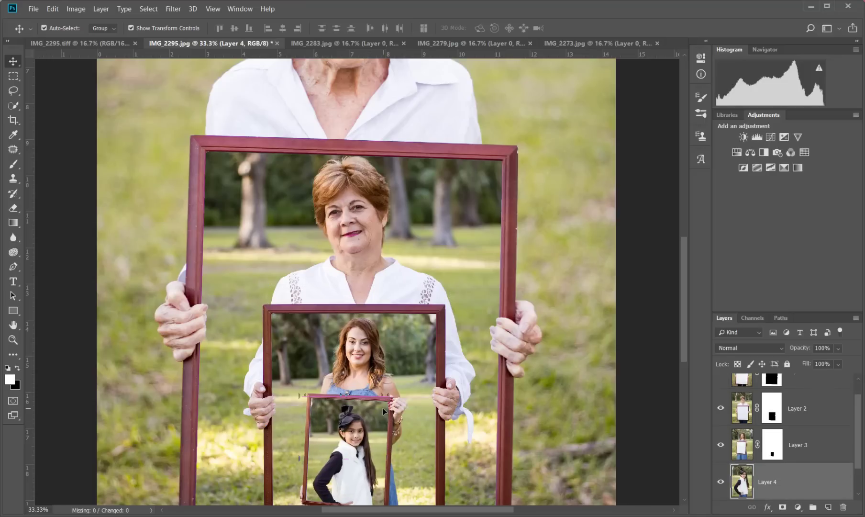
key(ctrl+t)
scroll(327, 443, down, 2)
drag(306, 493, 303, 494)
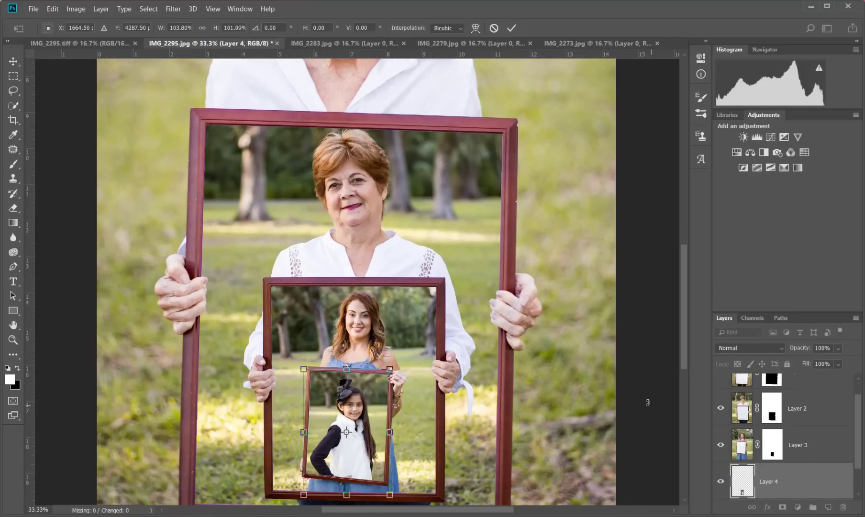
click(511, 28)
click(623, 260)
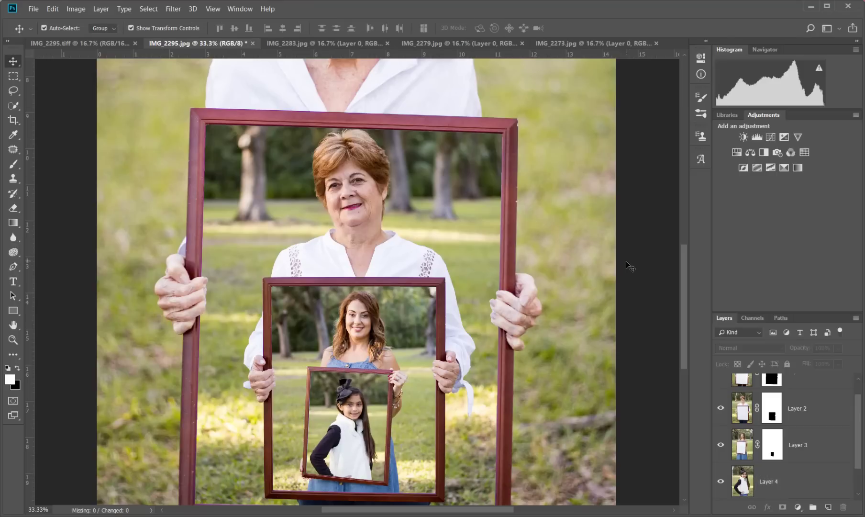
Review the whole composite and its layers, and look over the file export options.
key(ctrl+minus)
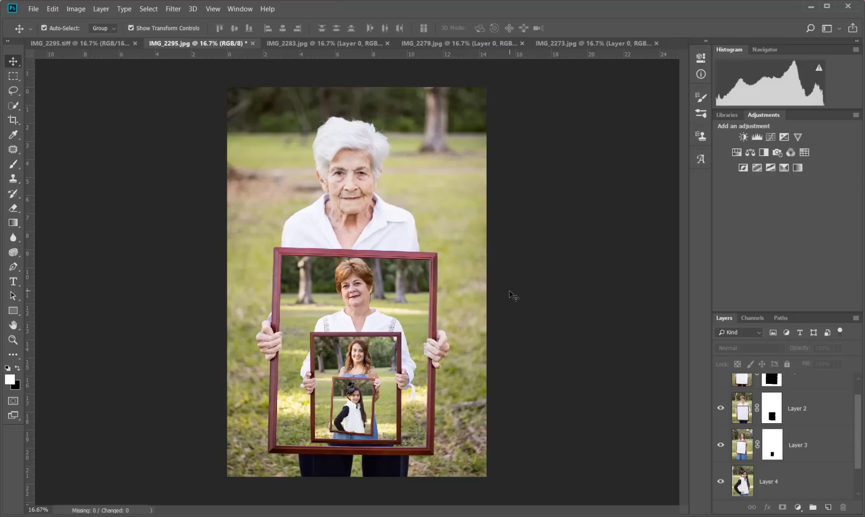
scroll(799, 434, down, 1)
scroll(808, 424, up, 2)
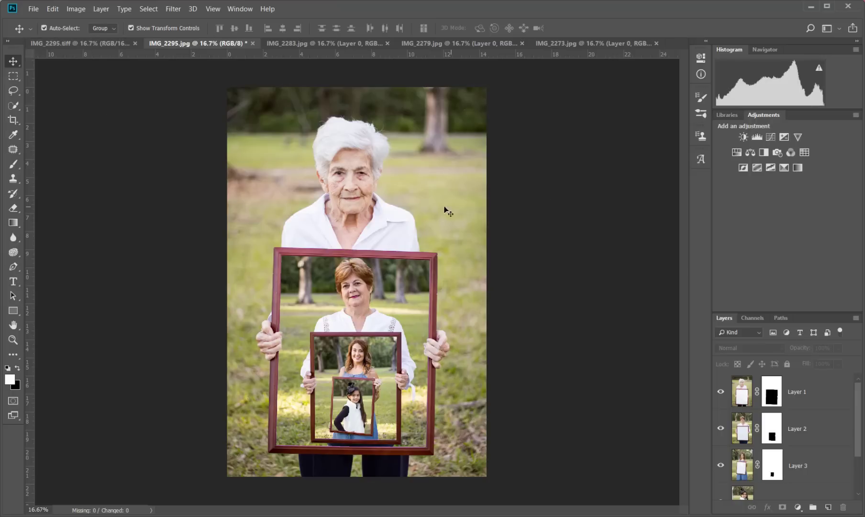
click(33, 9)
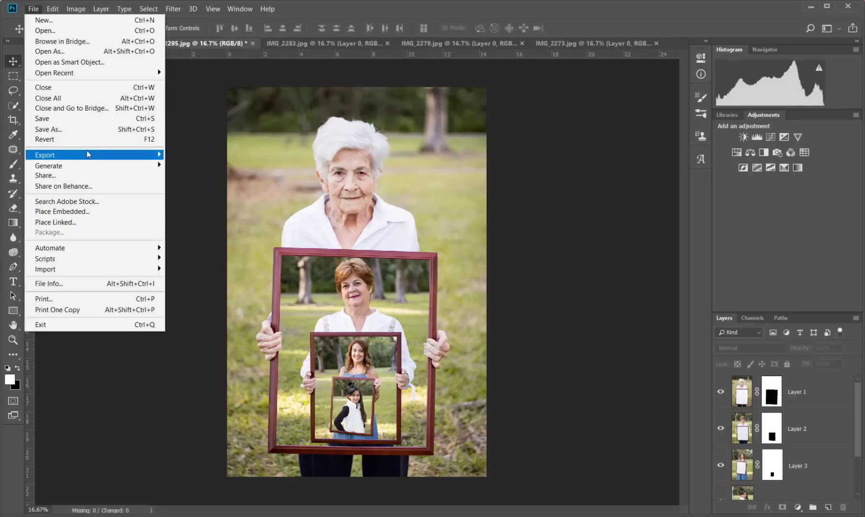
mouse_move(98, 157)
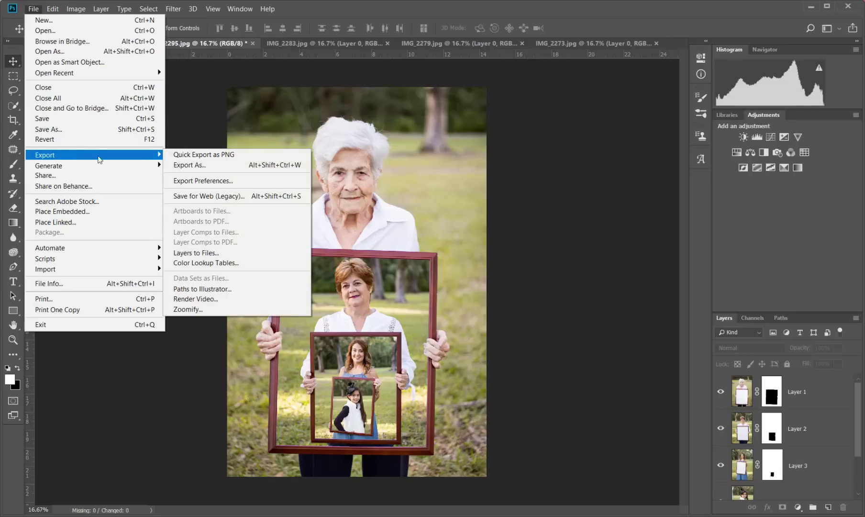
click(590, 231)
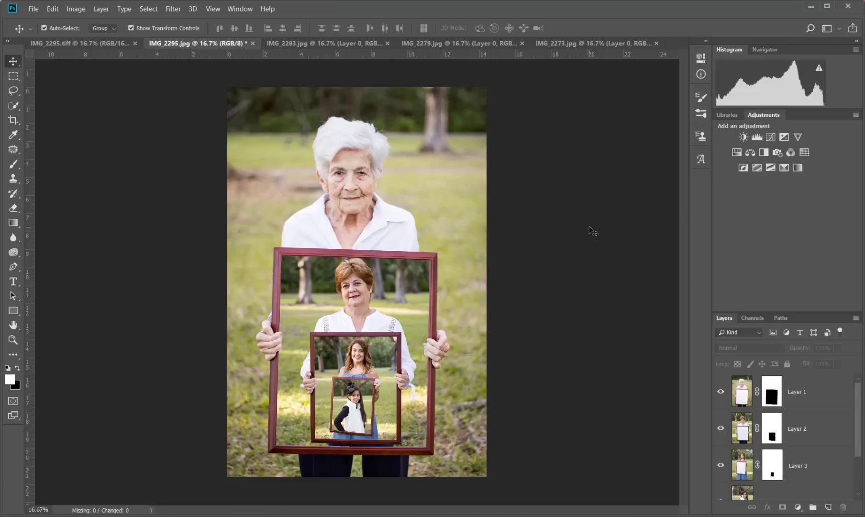
Compare the composite in IMG_2295.jpg with the earlier version in IMG_2295.tiff.
click(117, 43)
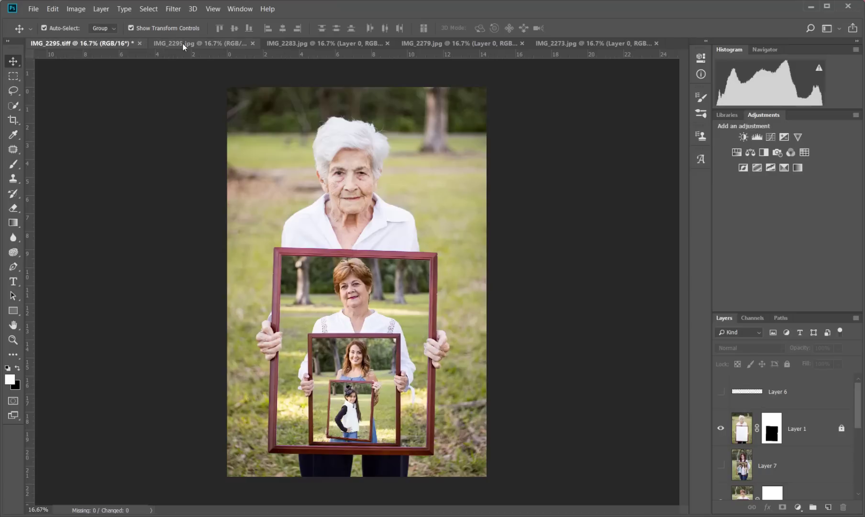
click(181, 43)
click(114, 44)
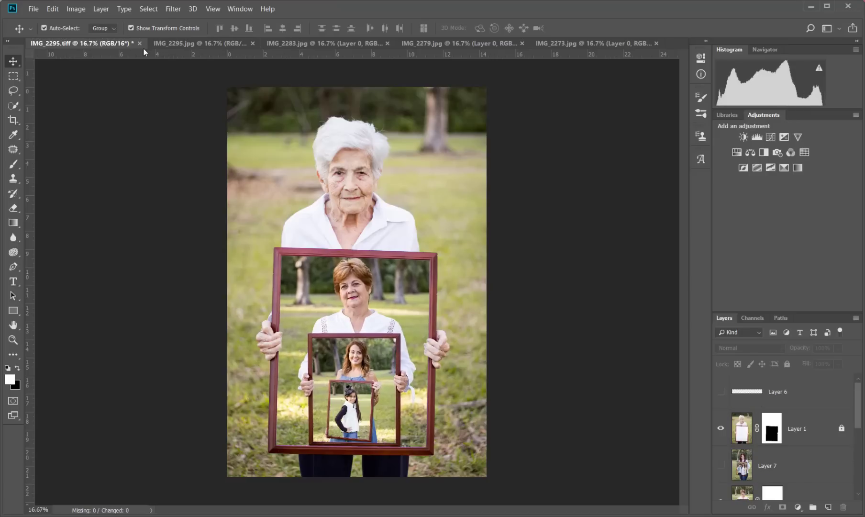
click(154, 45)
click(127, 45)
click(187, 44)
click(108, 46)
click(150, 46)
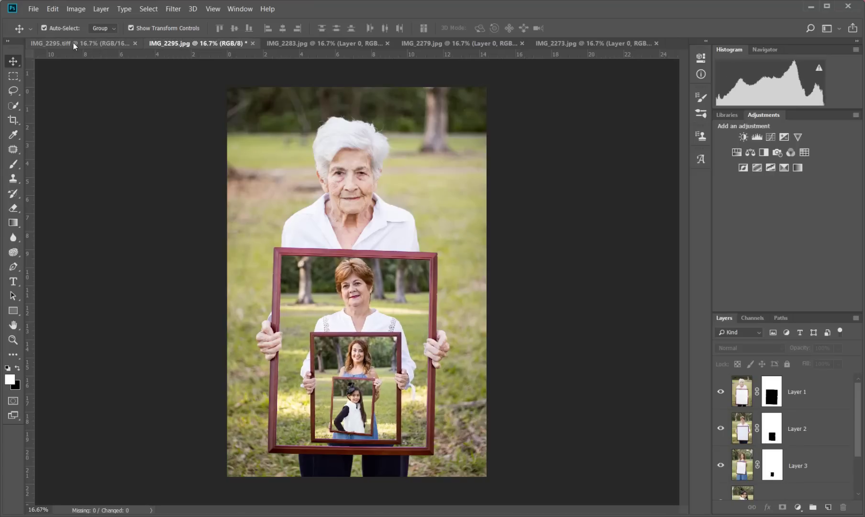